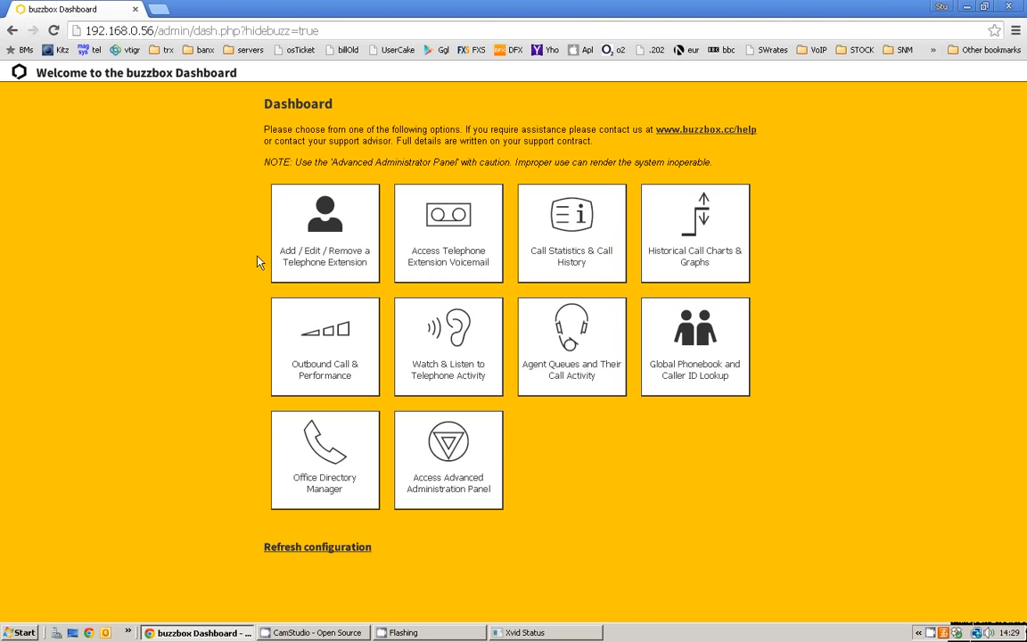
# Browse the first five pages of contacts in the Global Phonebook, and close it to return to the dashboard
pyautogui.click(686, 337)
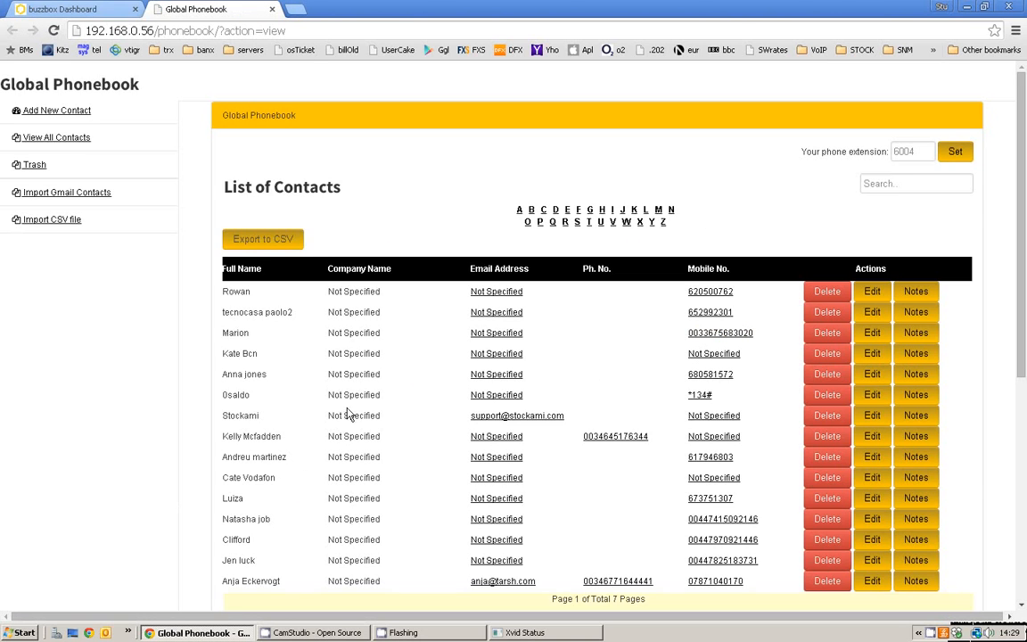
pyautogui.scroll(-3, 348, 415)
pyautogui.click(606, 480)
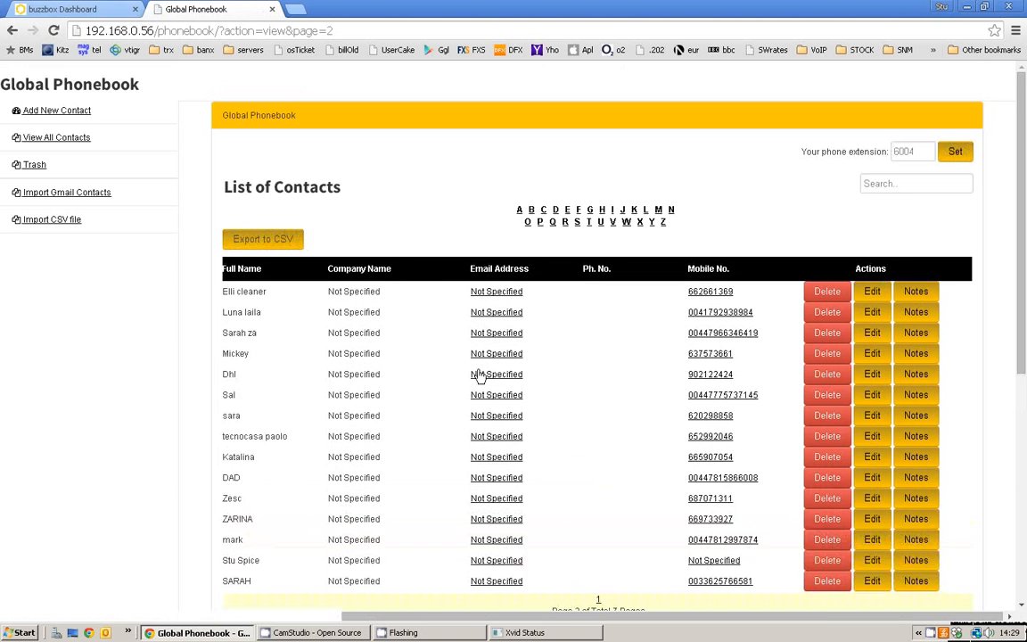
pyautogui.scroll(-3, 480, 376)
pyautogui.click(626, 489)
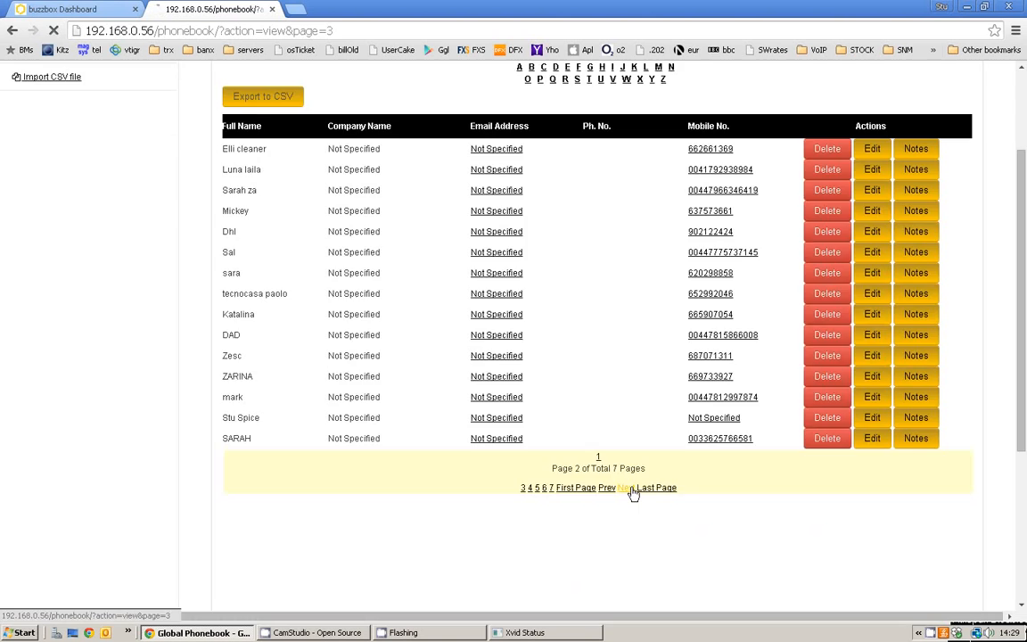
pyautogui.scroll(-2, 490, 424)
pyautogui.scroll(-4, 356, 356)
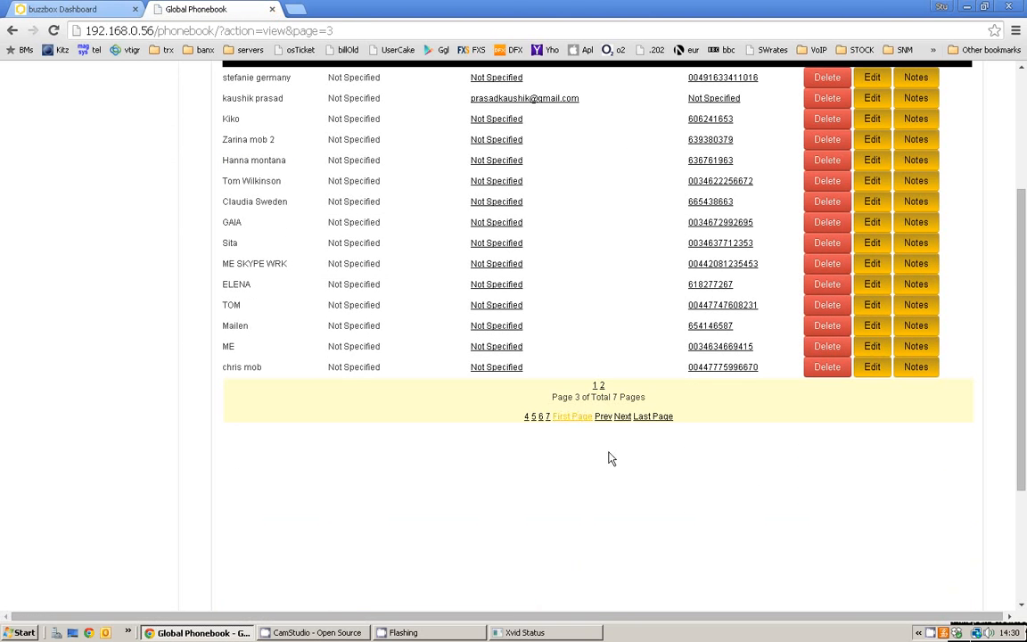
pyautogui.click(622, 416)
pyautogui.scroll(-2, 294, 347)
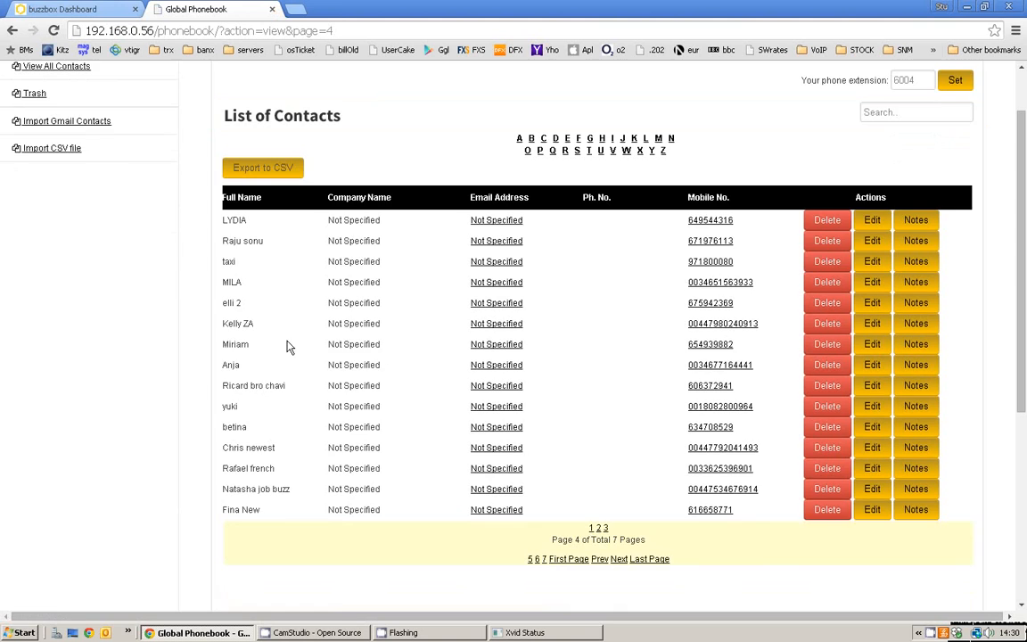
pyautogui.click(619, 559)
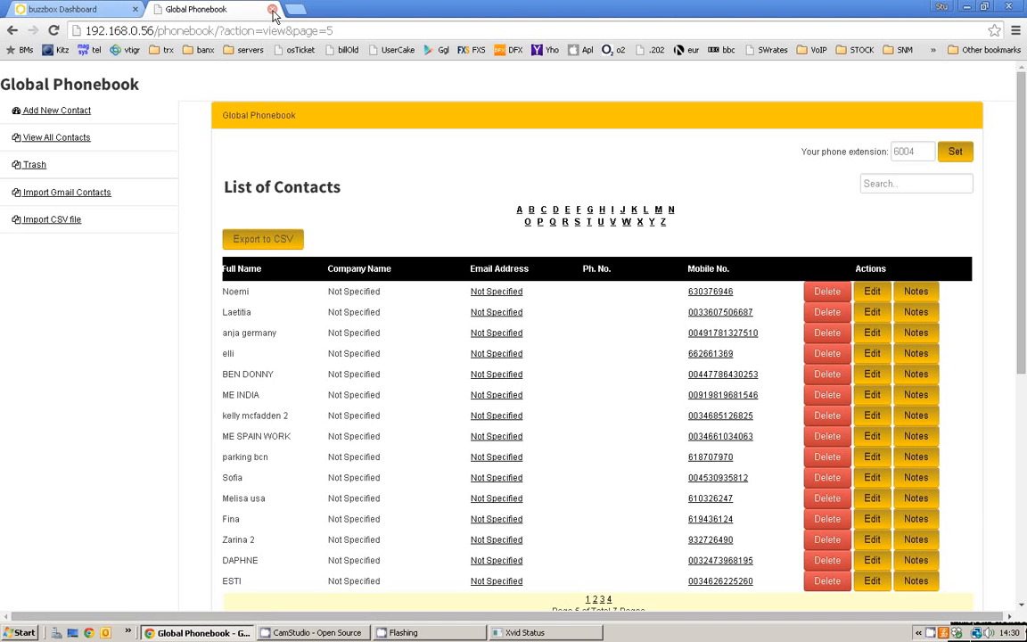
pyautogui.click(273, 10)
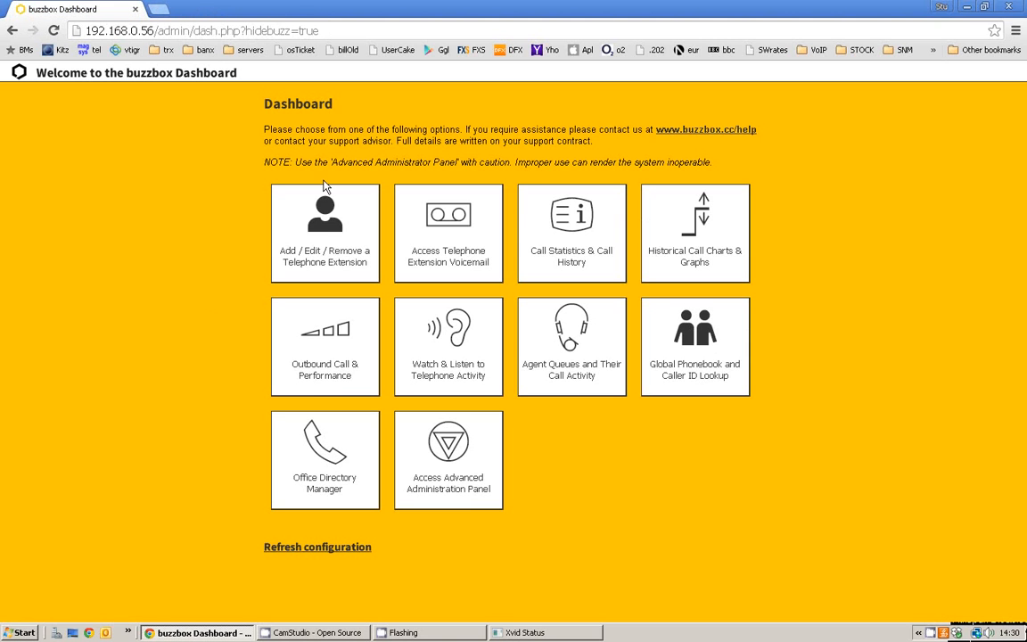
# Sign in to the Office Directory Manager with the saved login and add a new group named Billing
pyautogui.click(281, 419)
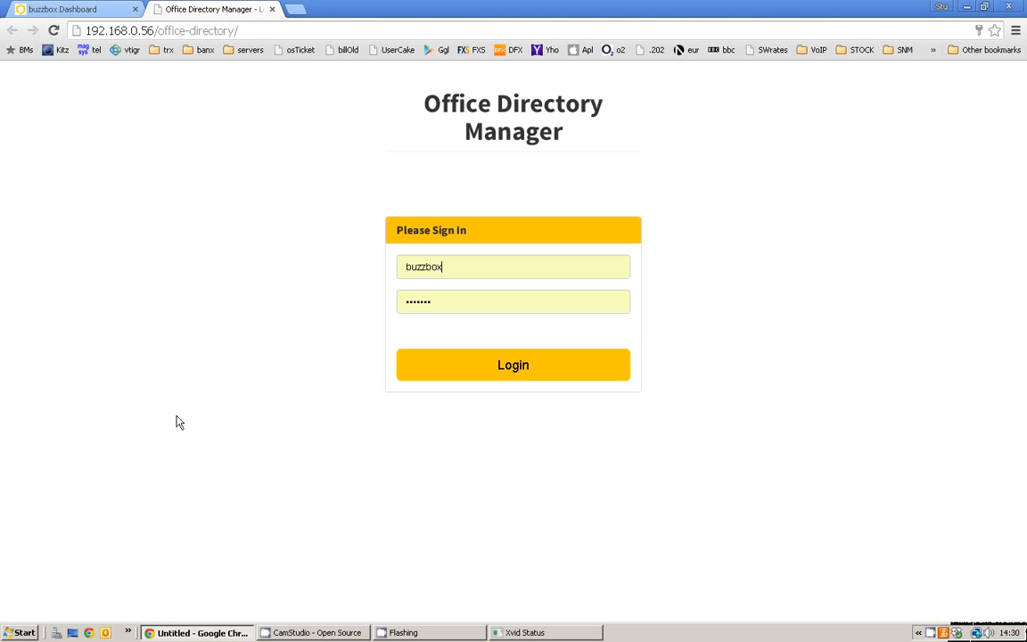
pyautogui.click(495, 383)
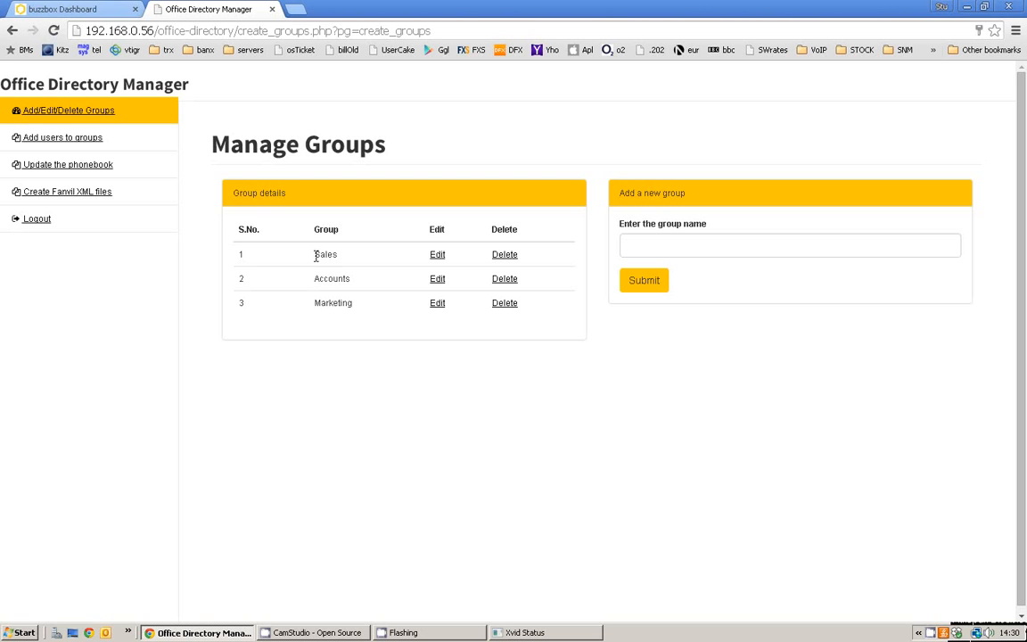
pyautogui.doubleClick(328, 305)
pyautogui.click(644, 241)
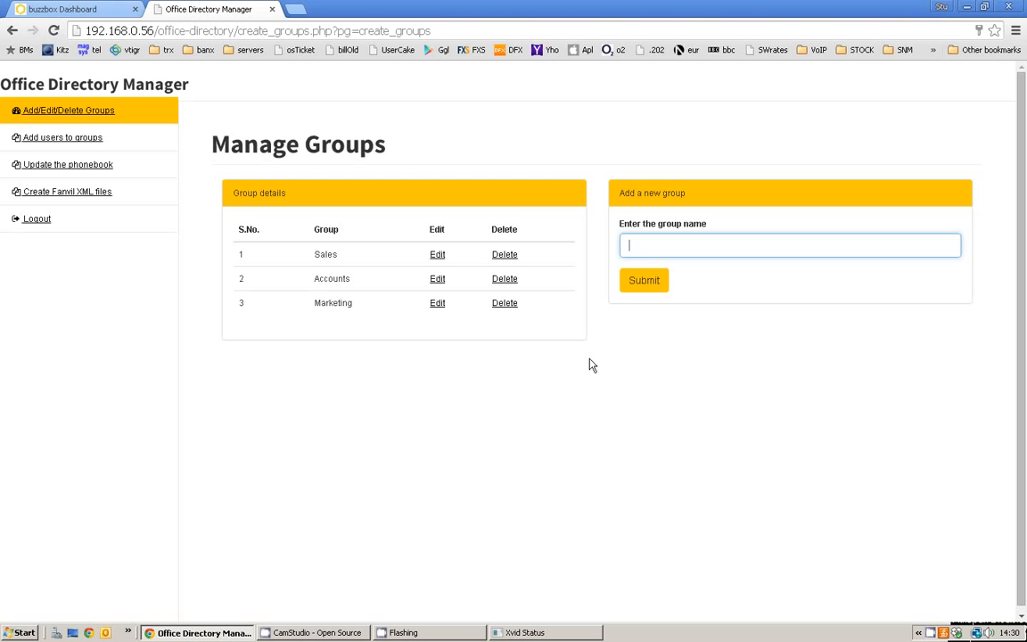
pyautogui.write('Billing')
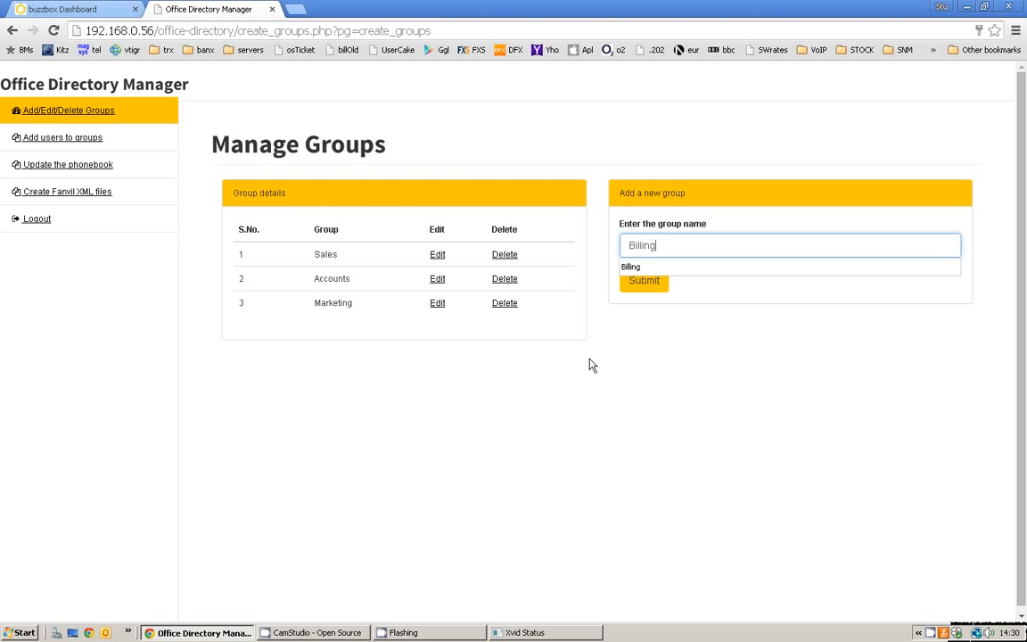
pyautogui.click(649, 280)
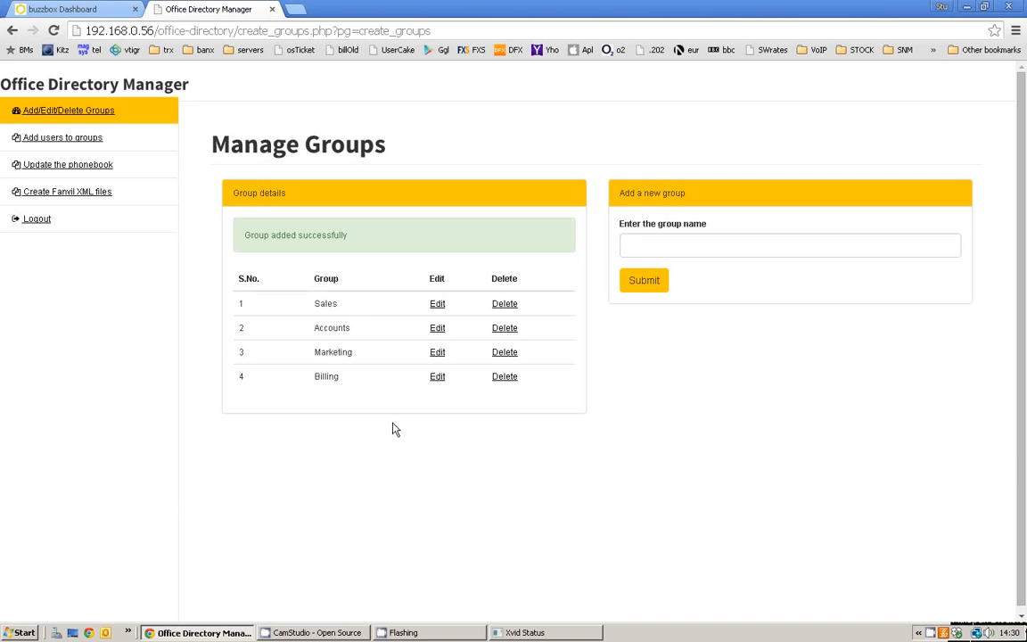
# Review which users are assigned to the Sales and Accounts groups on the page for adding users to groups
pyautogui.click(59, 143)
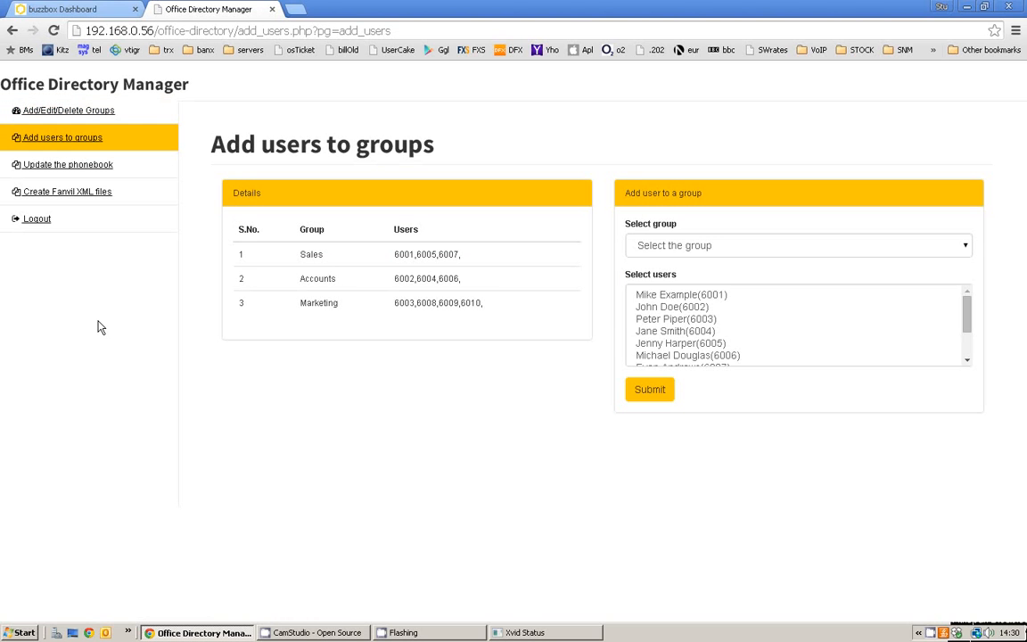
pyautogui.click(687, 245)
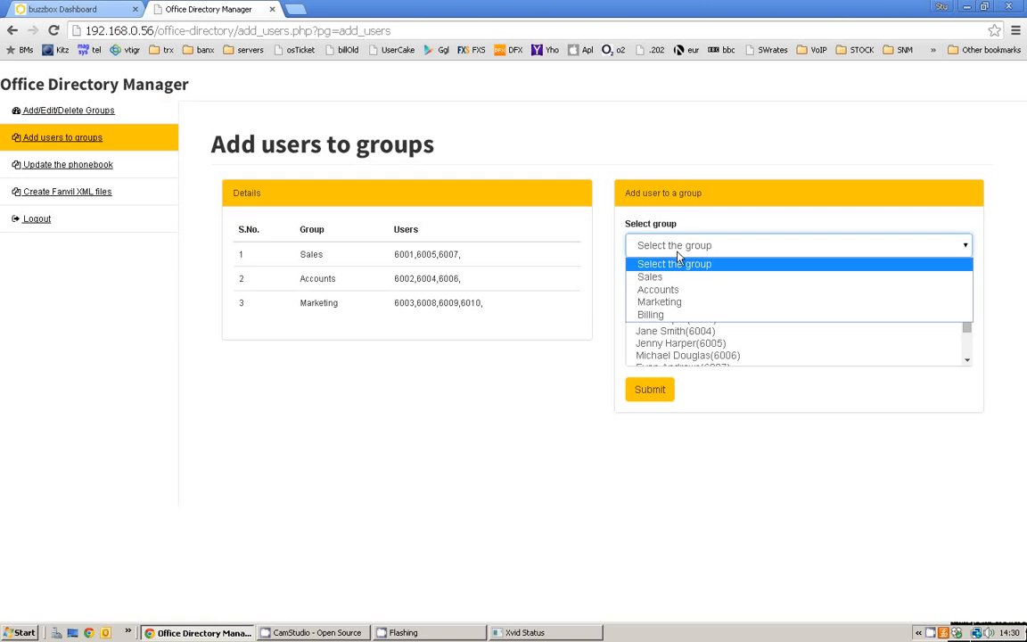
pyautogui.click(672, 277)
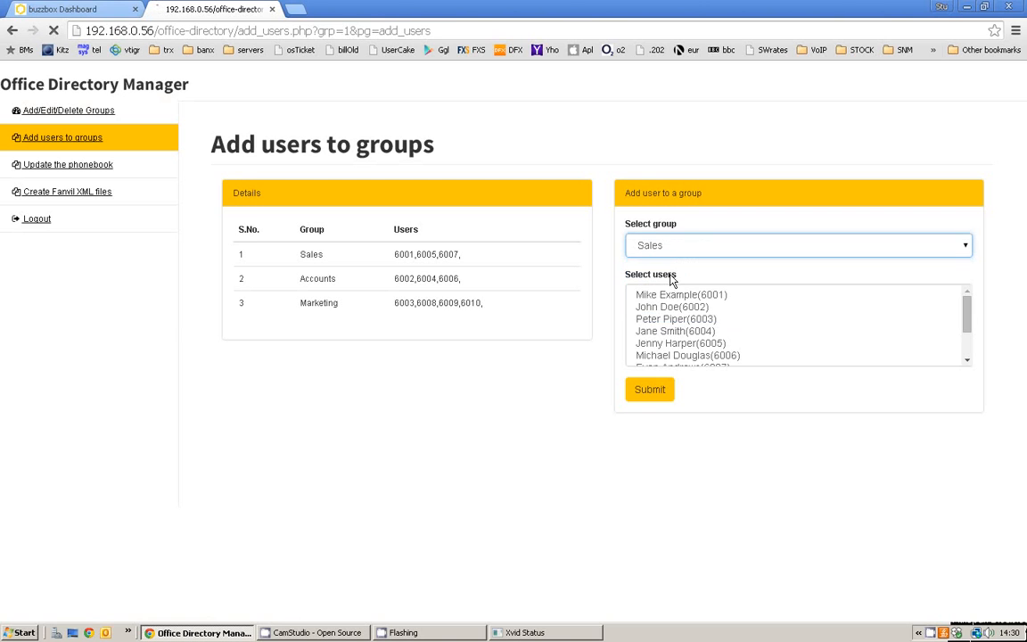
pyautogui.click(967, 312)
pyautogui.scroll(-2, 969, 312)
pyautogui.scroll(2, 969, 312)
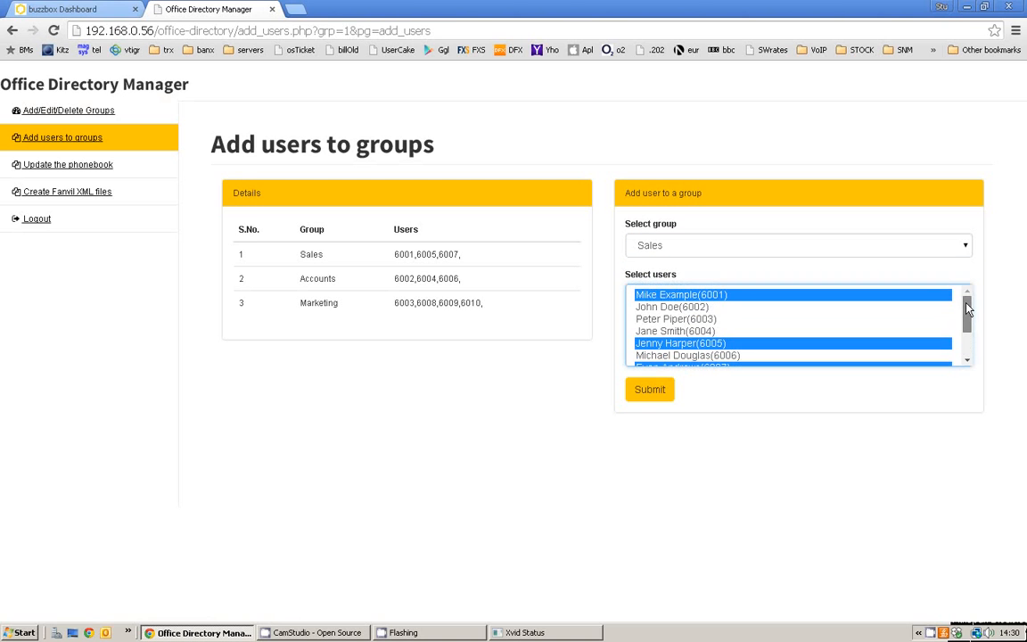
pyautogui.click(680, 244)
pyautogui.click(665, 289)
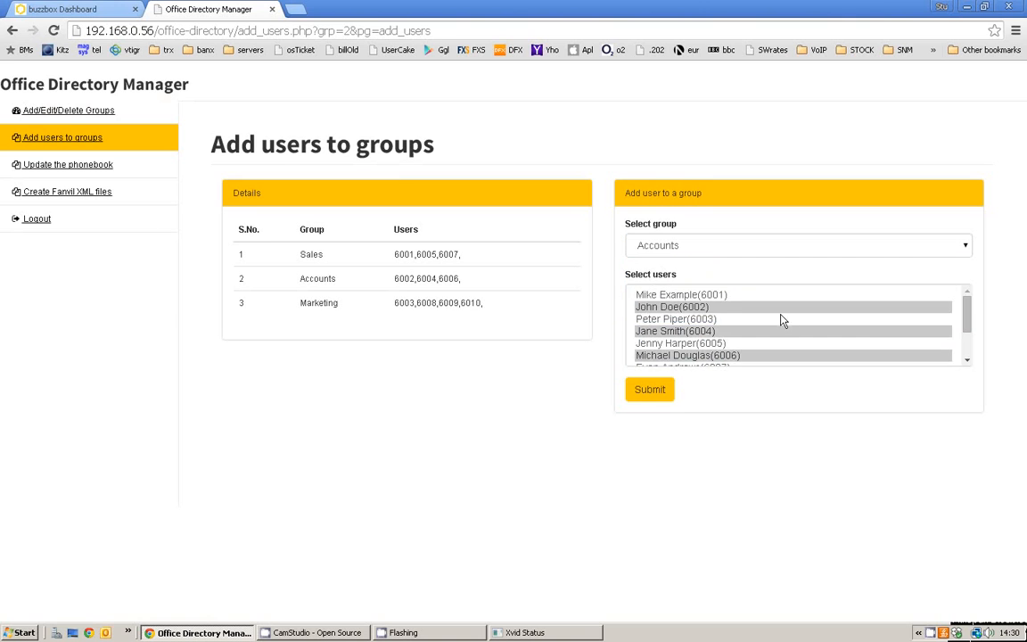
pyautogui.click(967, 316)
pyautogui.scroll(-2, 967, 330)
pyautogui.scroll(2, 968, 330)
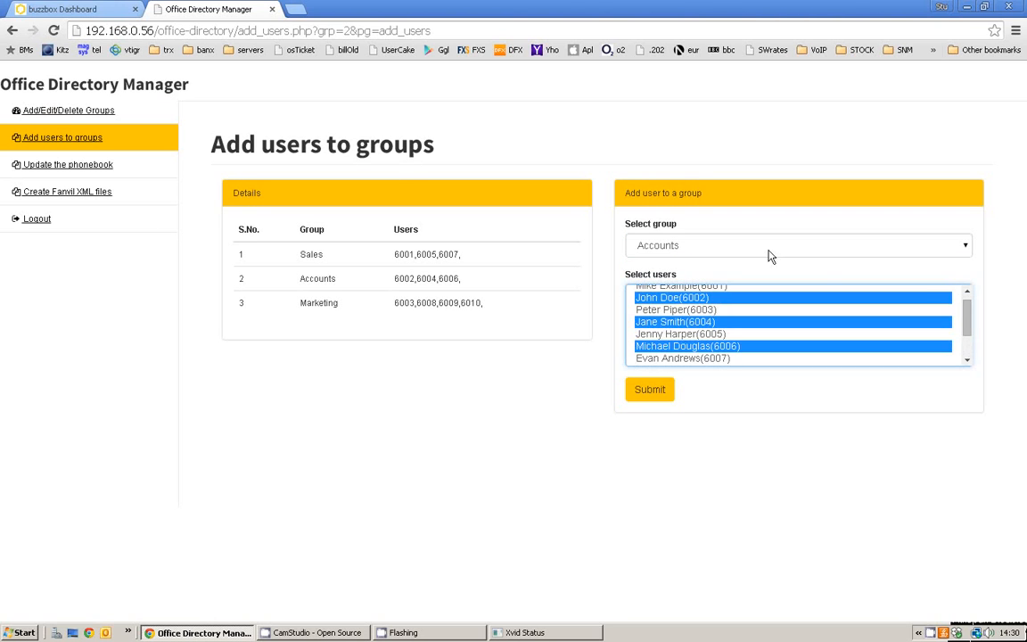
# Add the users with extensions 6008 and 6010 to the Billing group and check the group list
pyautogui.click(713, 246)
pyautogui.click(675, 315)
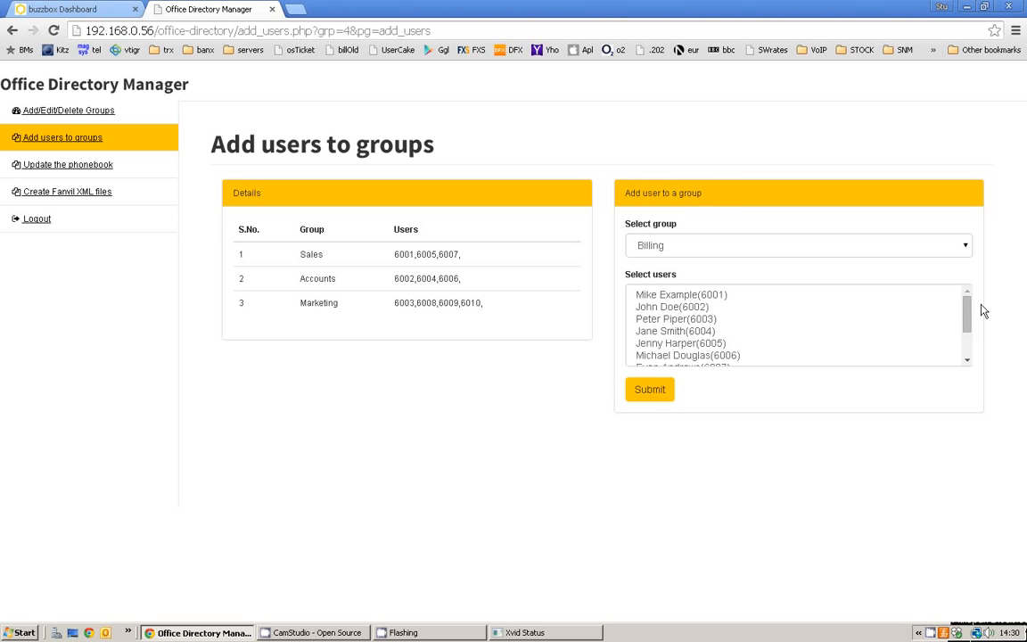
pyautogui.scroll(-3, 944, 356)
pyautogui.click(682, 355)
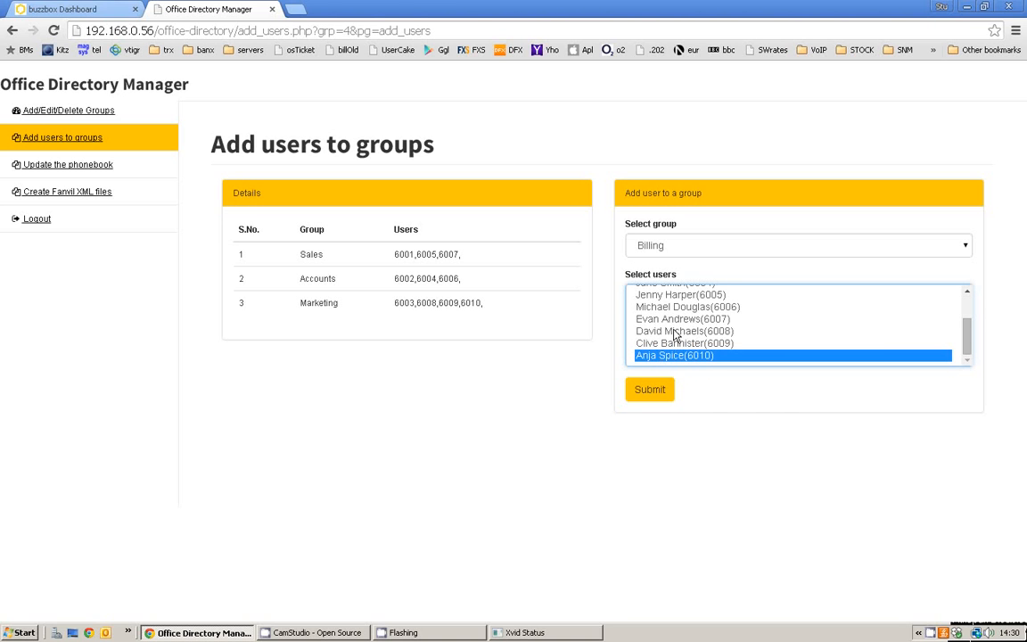
pyautogui.keyDown('ctrl'); pyautogui.click(704, 330); pyautogui.keyUp('ctrl')
pyautogui.click(649, 391)
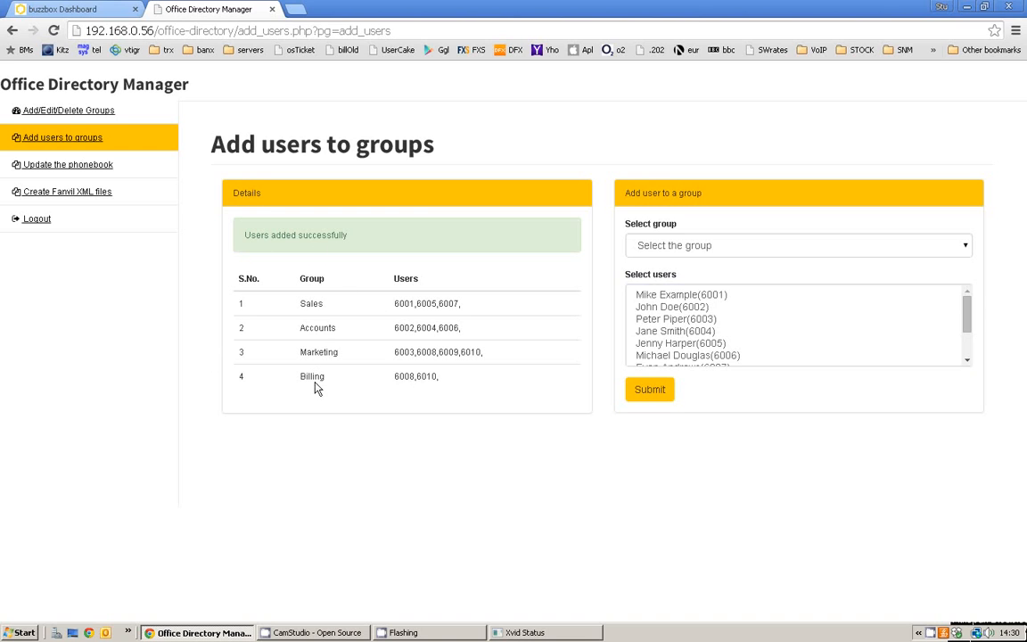
pyautogui.doubleClick(403, 303)
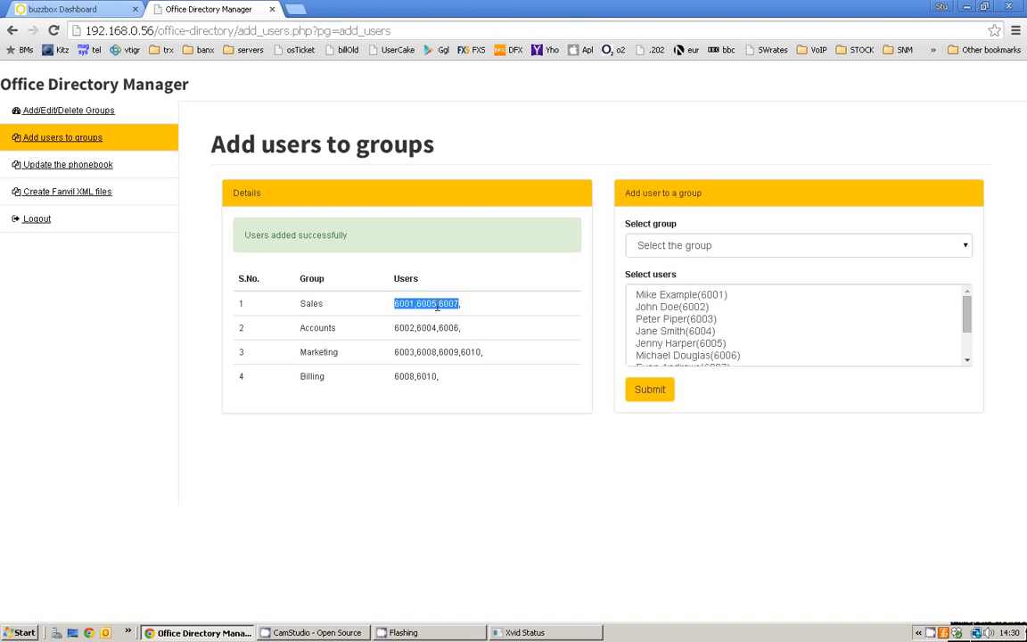
pyautogui.click(429, 329)
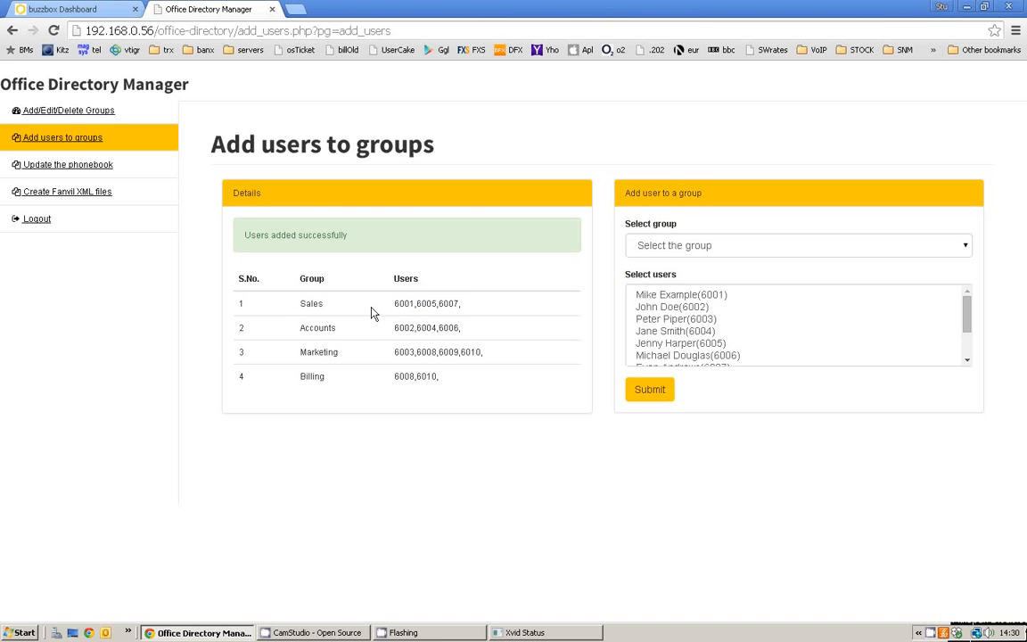
# Update the phonebook with the new group assignments and create the Fanvil XML files
pyautogui.click(82, 168)
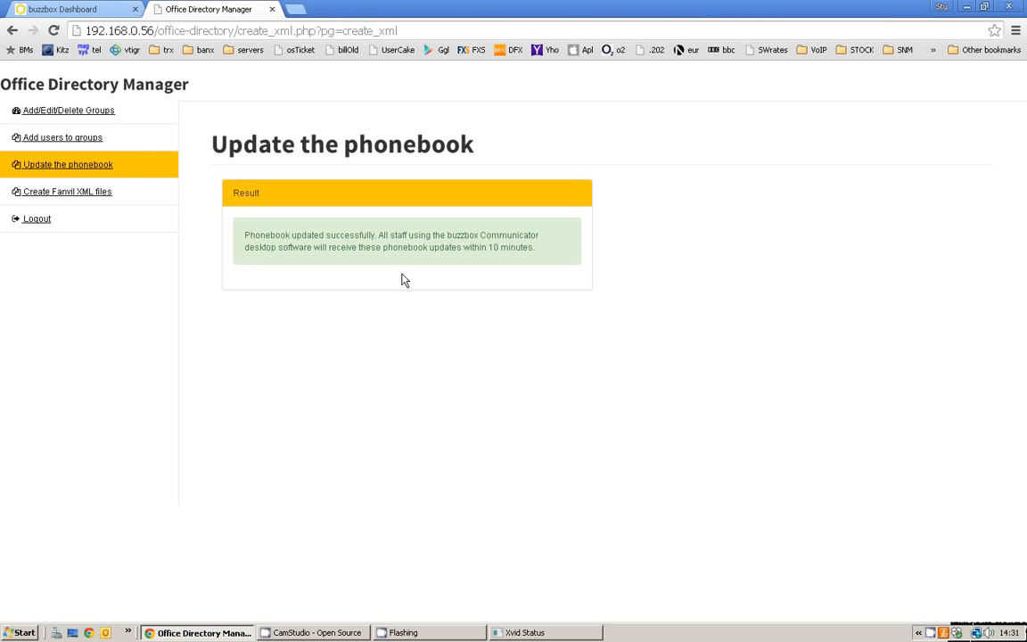
pyautogui.click(74, 198)
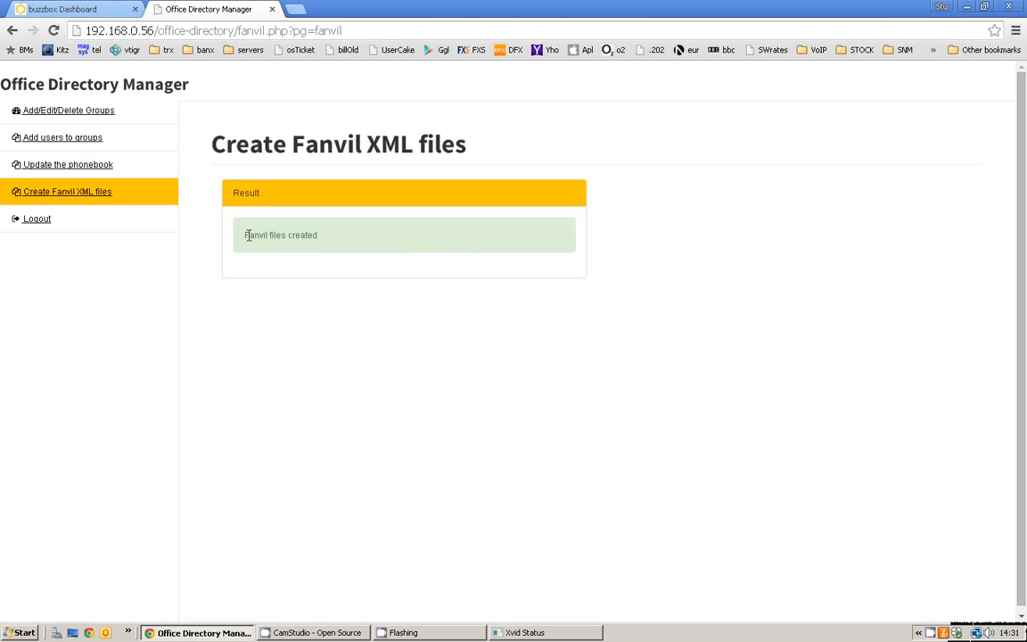
# Examine the group assignments and the Global Phonebook contacts once more, and return to the Office Directory Manager
pyautogui.click(71, 139)
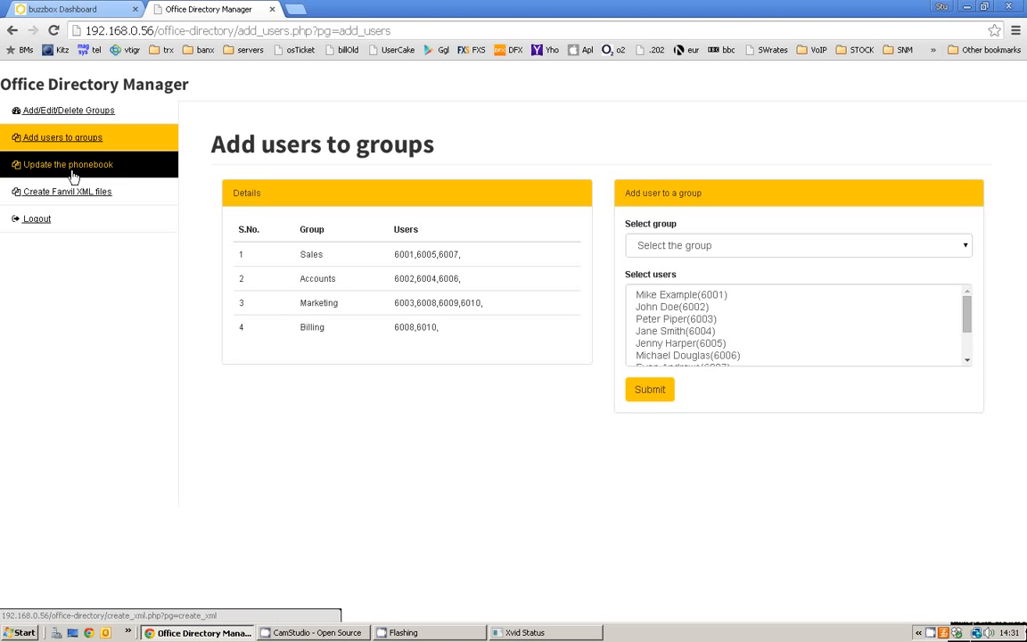
pyautogui.click(85, 9)
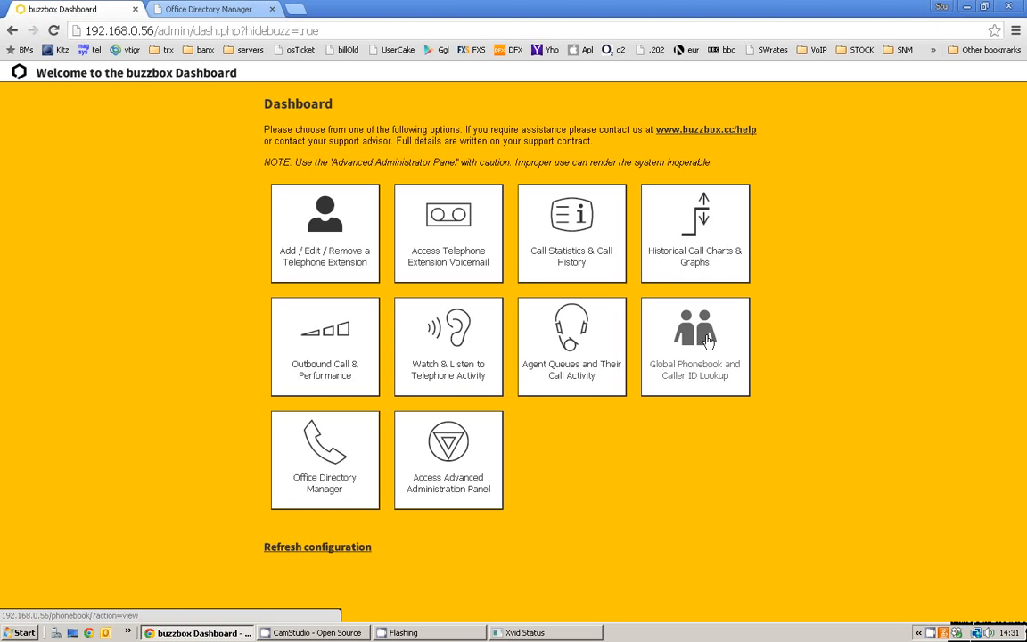
pyautogui.click(707, 339)
pyautogui.scroll(-1, 366, 362)
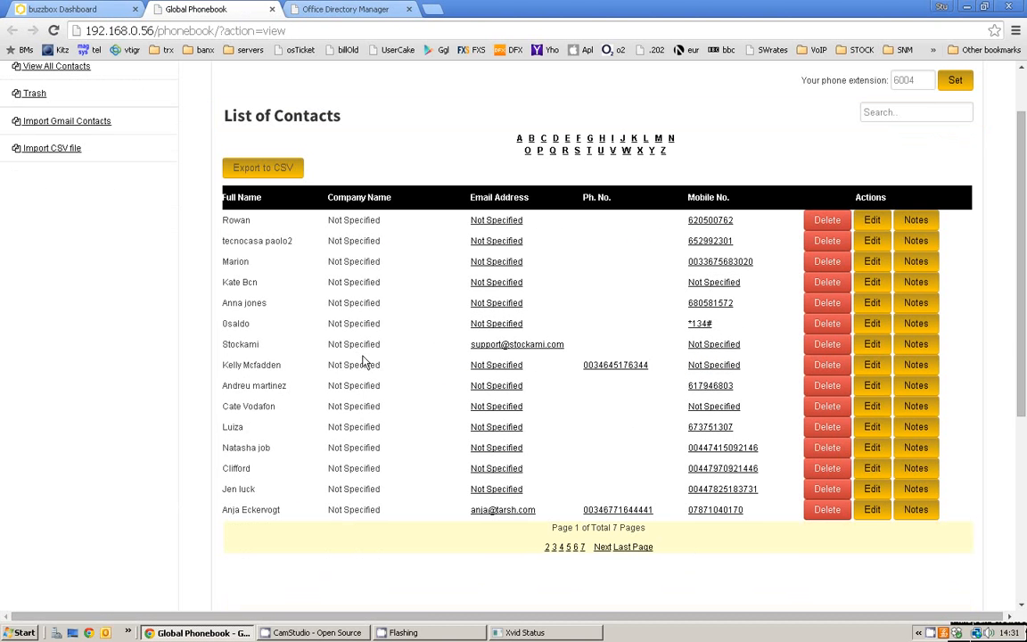
pyautogui.click(272, 12)
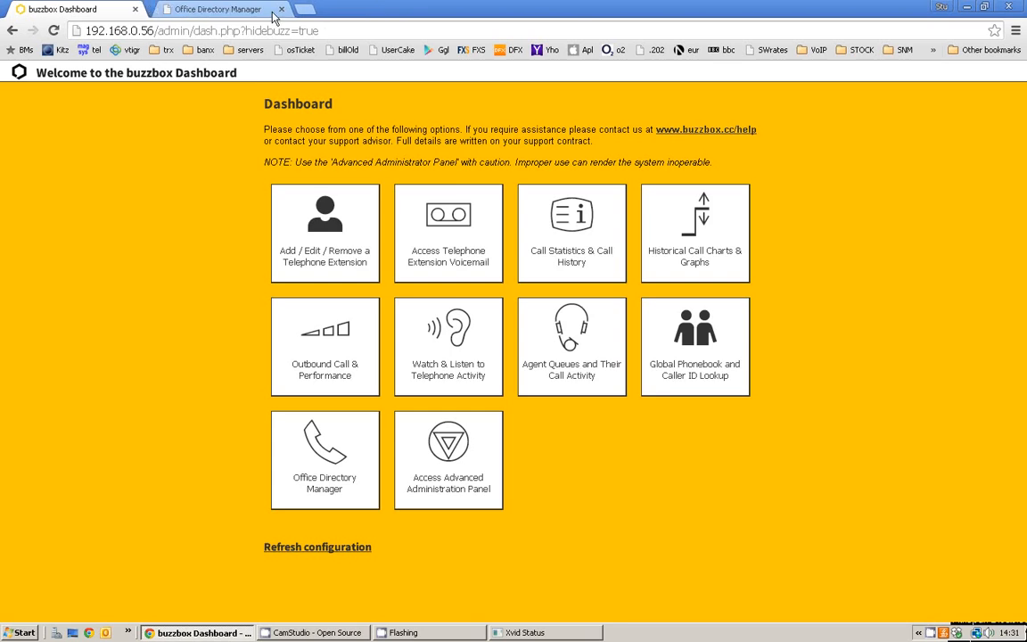
pyautogui.click(270, 10)
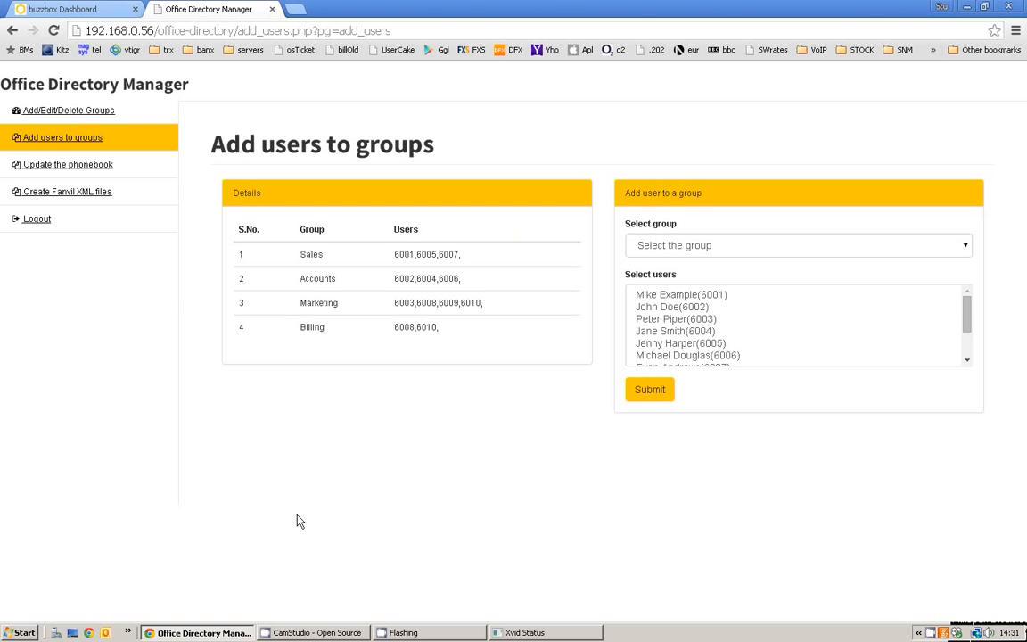
# Launch buzzbox Communicator, show its main window, and move and enlarge it beside the group list
pyautogui.click(13, 634)
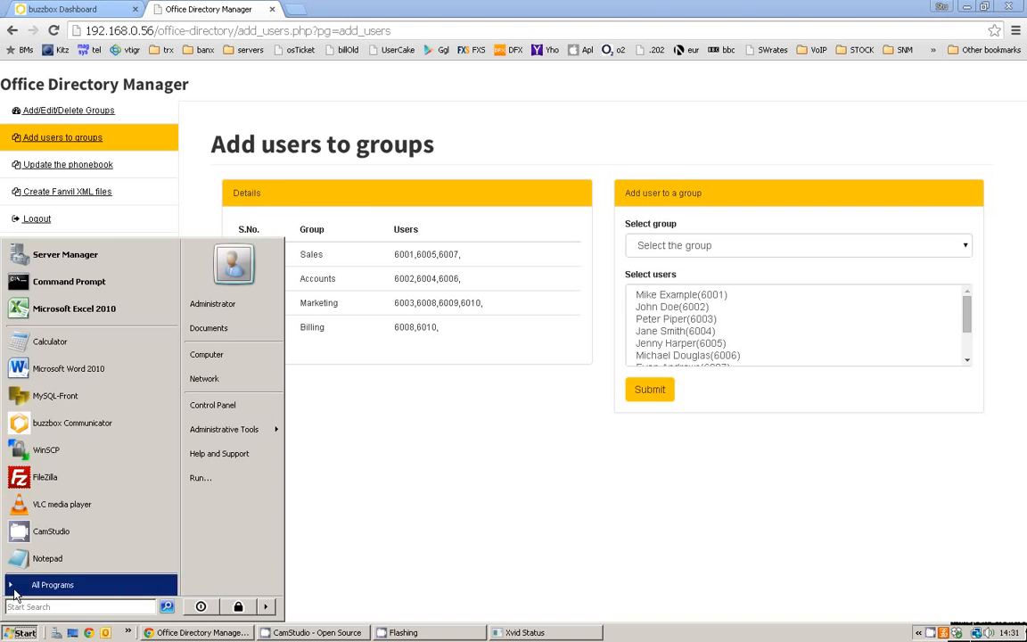
pyautogui.click(59, 433)
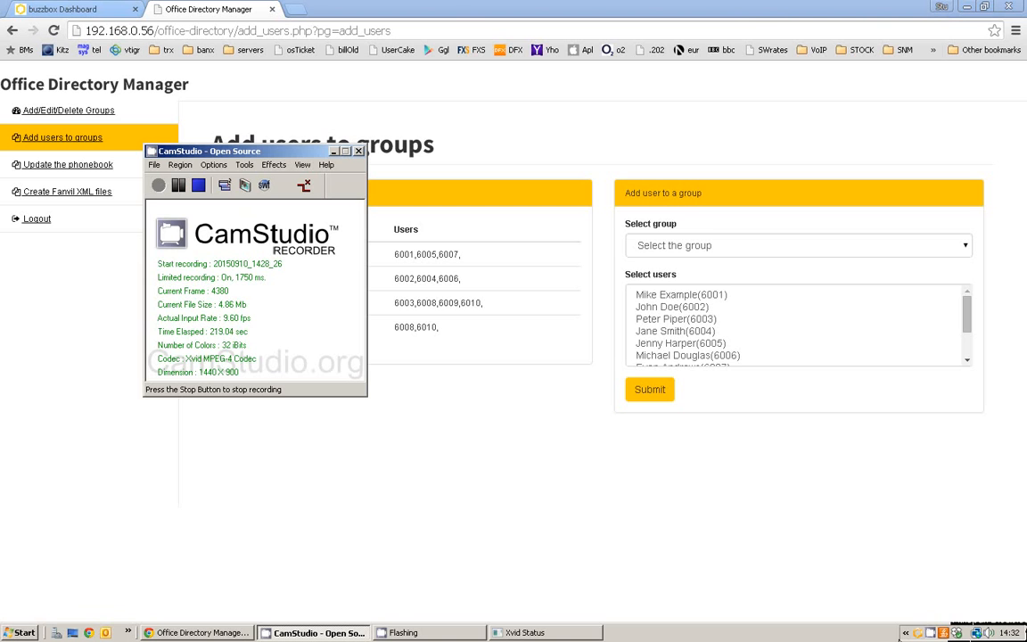
pyautogui.rightClick(921, 635)
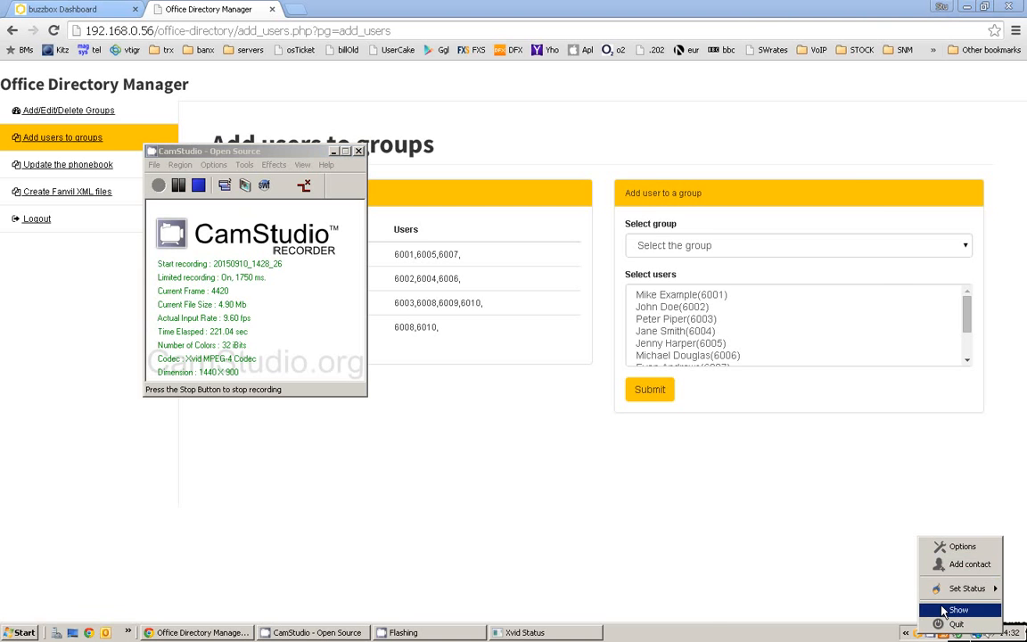
pyautogui.click(863, 549)
pyautogui.moveTo(900, 45); pyautogui.dragTo(653, 65)
pyautogui.moveTo(612, 491); pyautogui.dragTo(456, 506)
# Collapse the Global Phonebook group in the contact list, and collapse and re-expand the Accounts group
pyautogui.click(467, 301)
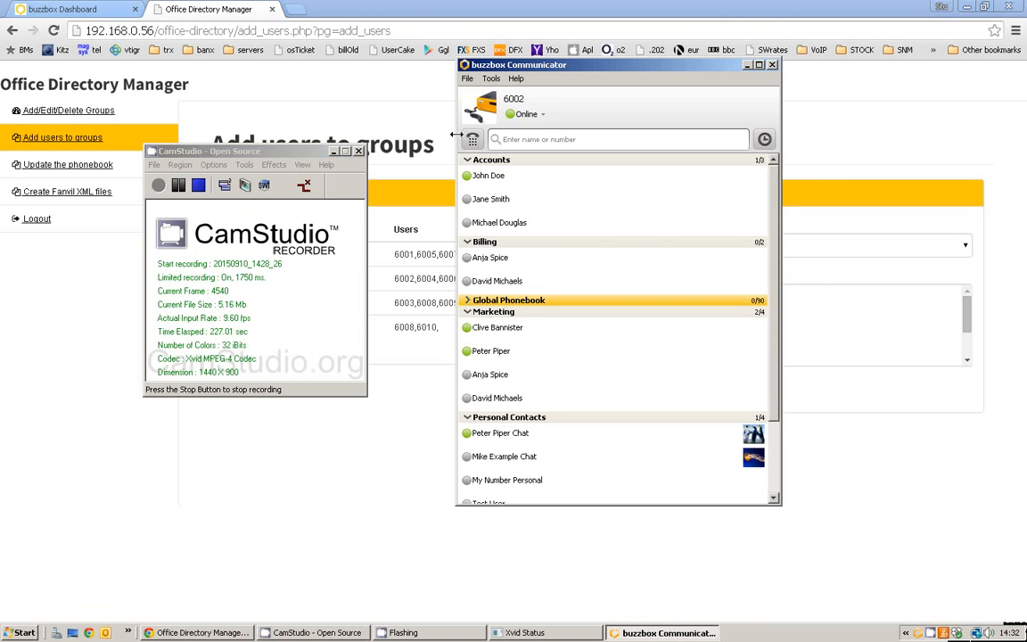
pyautogui.click(467, 160)
pyautogui.click(467, 160)
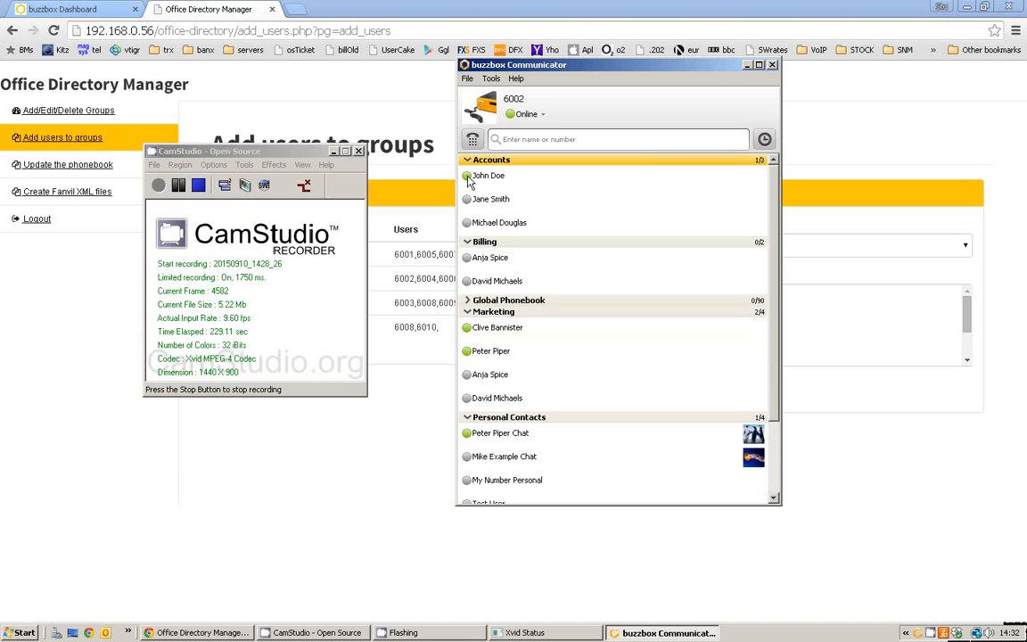
# Check the contact details of Accounts and Marketing members, and collapse the Personal Contacts, Marketing and Sales groups
pyautogui.moveTo(487, 181)
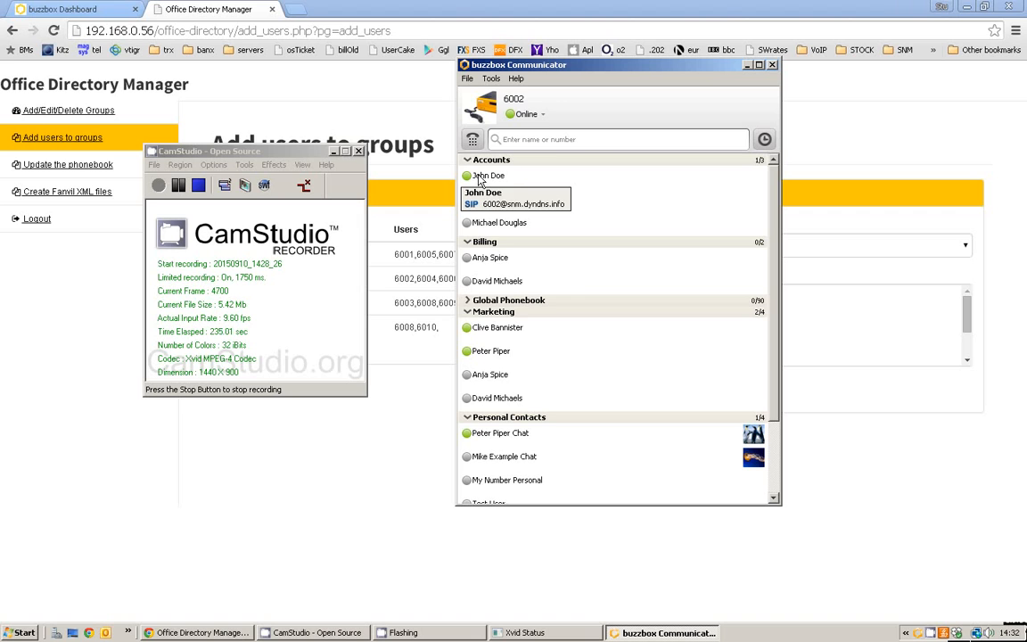
pyautogui.moveTo(497, 334)
pyautogui.moveTo(496, 355)
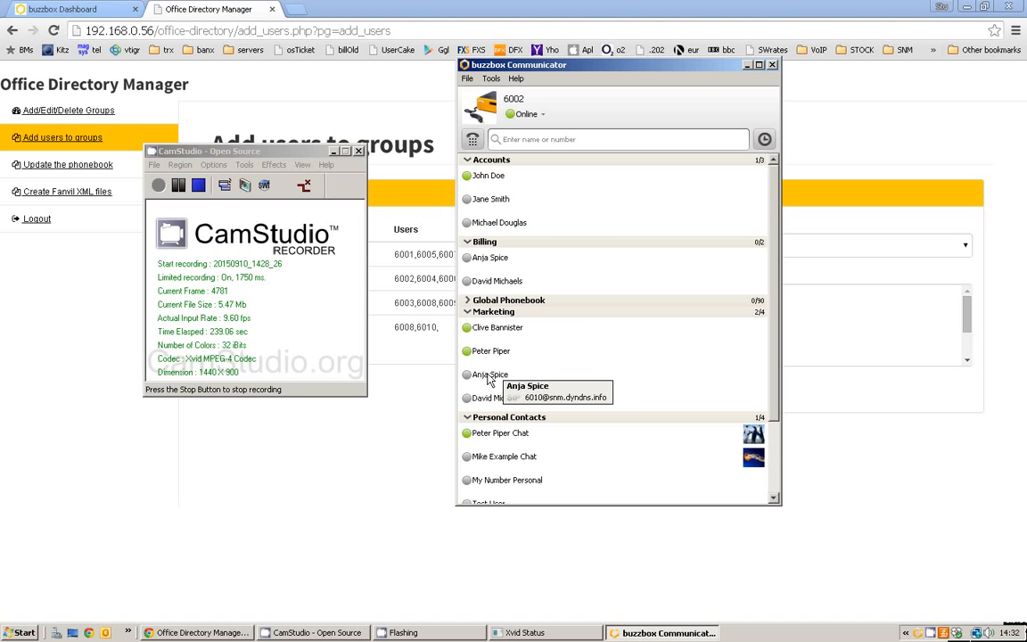
pyautogui.click(467, 417)
pyautogui.click(467, 311)
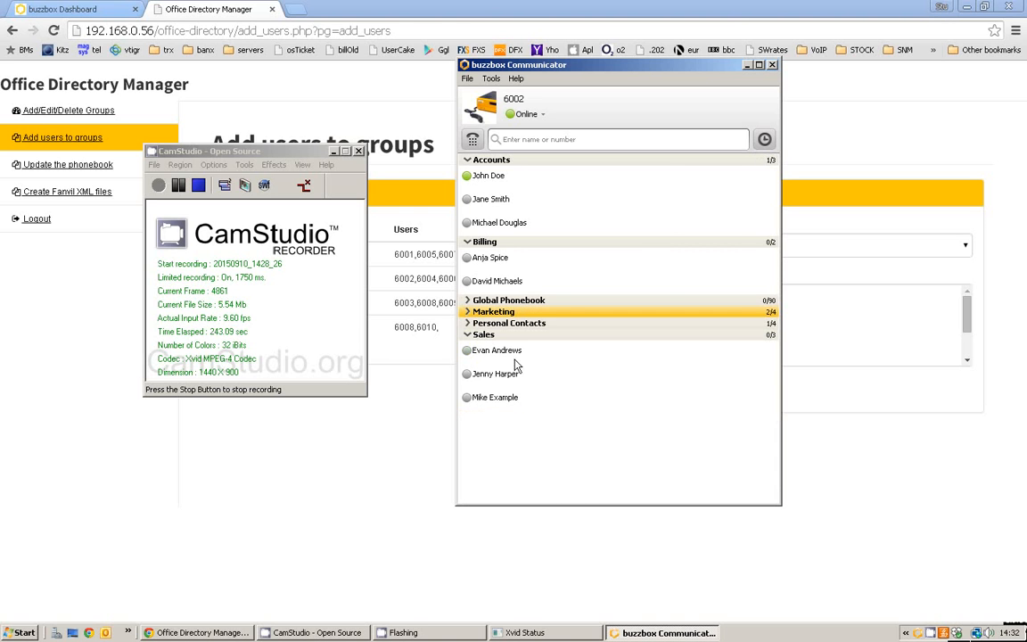
pyautogui.click(468, 335)
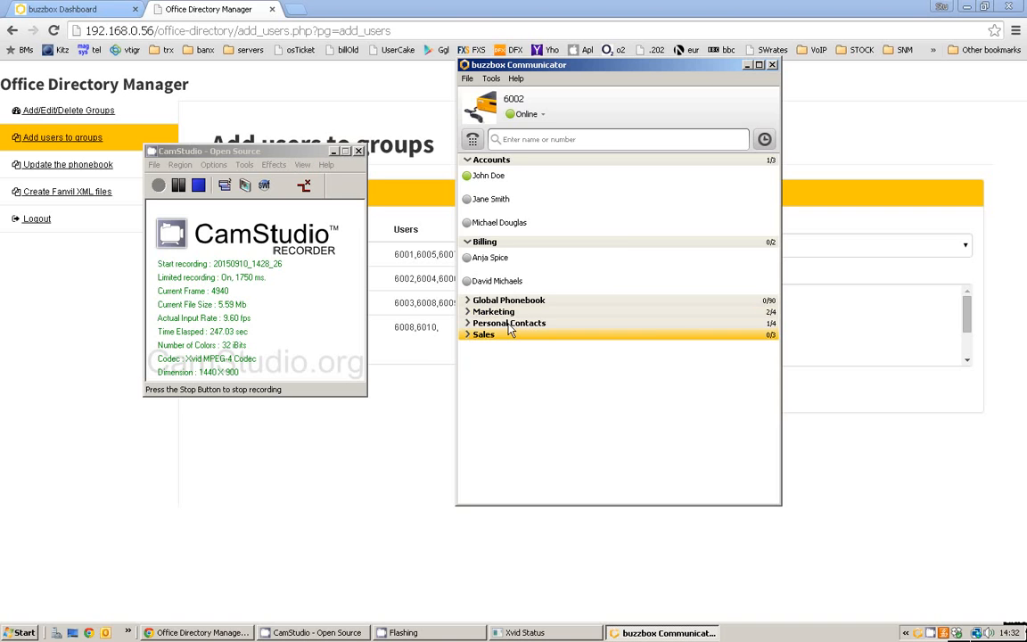
# Bring the full group list in the Office Directory Manager into view, then return to buzzbox Communicator and collapse the Accounts and Billing groups
pyautogui.click(423, 420)
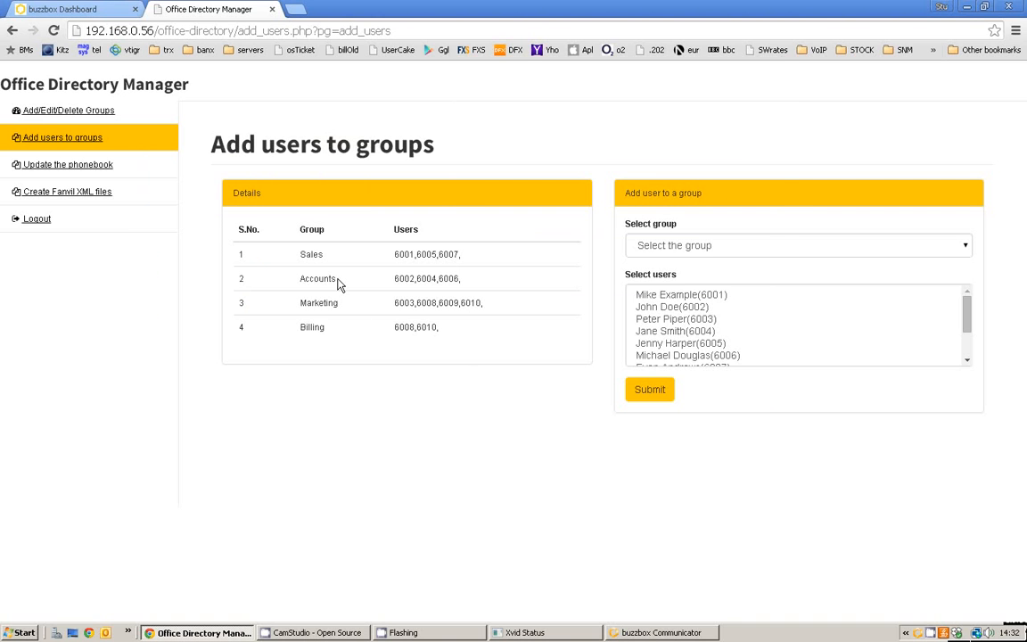
pyautogui.hotkey('alt', 'Tab')
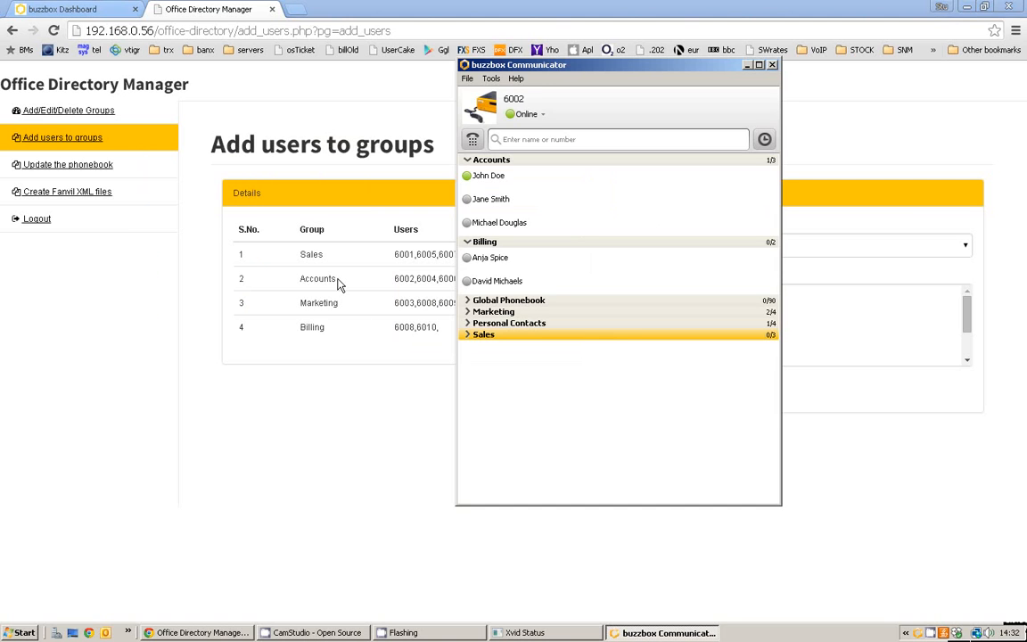
pyautogui.click(468, 161)
pyautogui.click(466, 172)
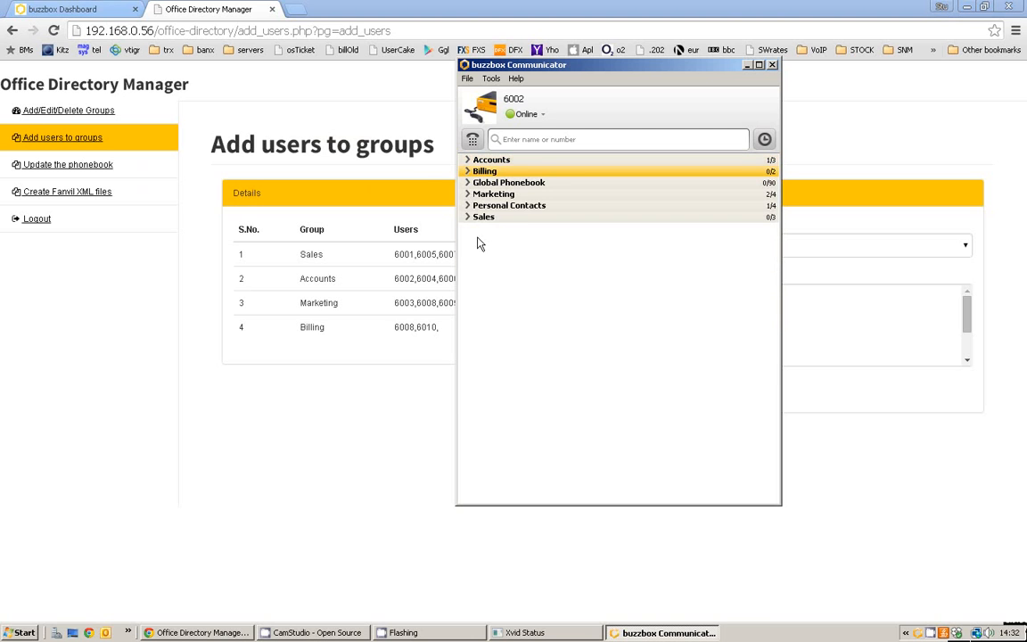
# Expand and collapse the Sales, Accounts, Marketing and Billing groups one after another to examine their members
pyautogui.click(467, 216)
pyautogui.click(467, 217)
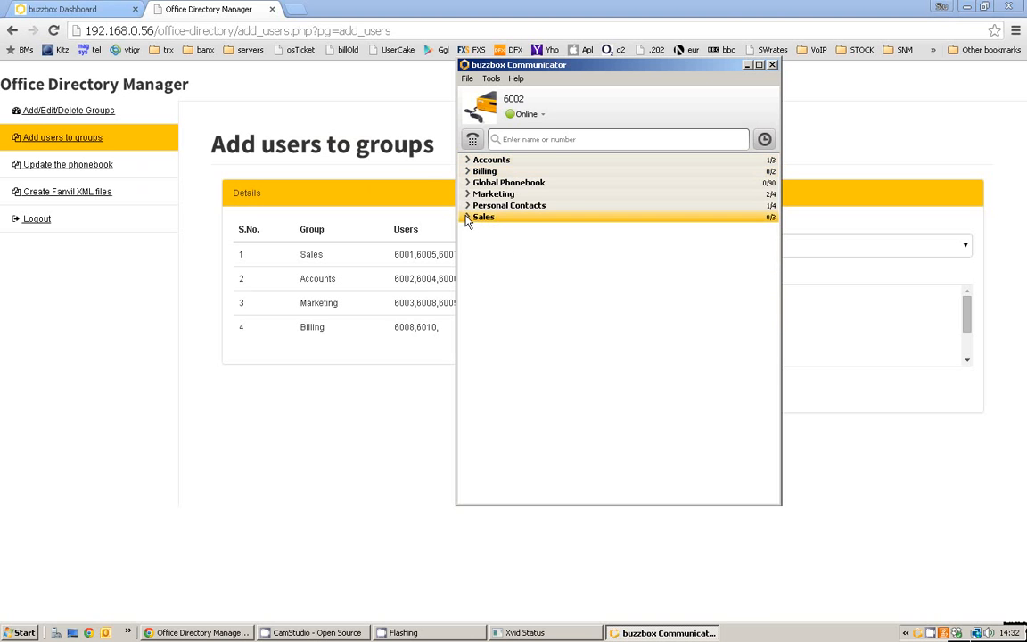
pyautogui.click(467, 161)
pyautogui.click(467, 161)
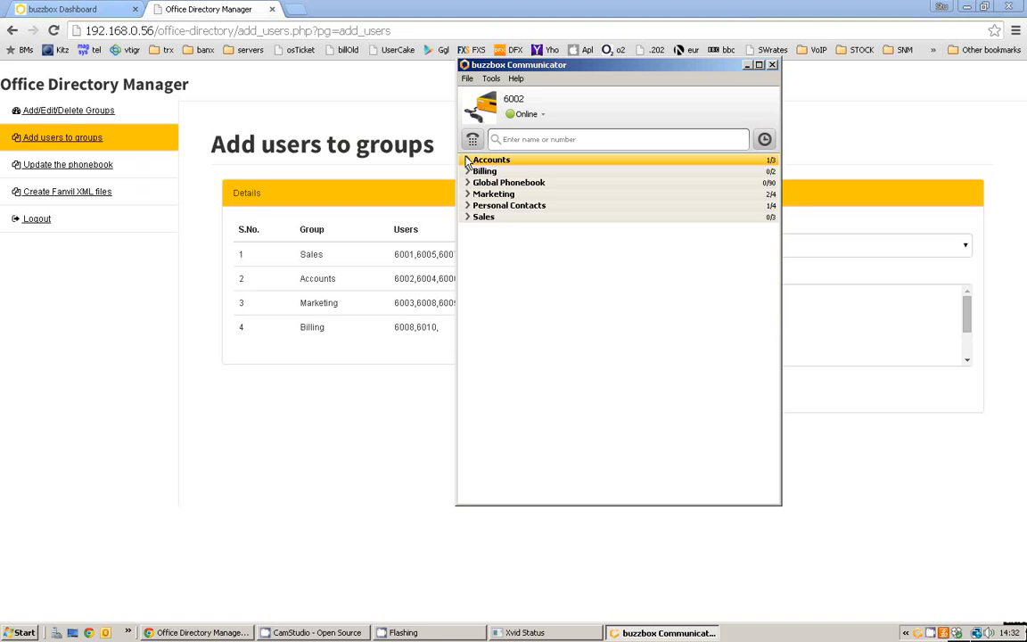
pyautogui.click(467, 195)
pyautogui.click(467, 194)
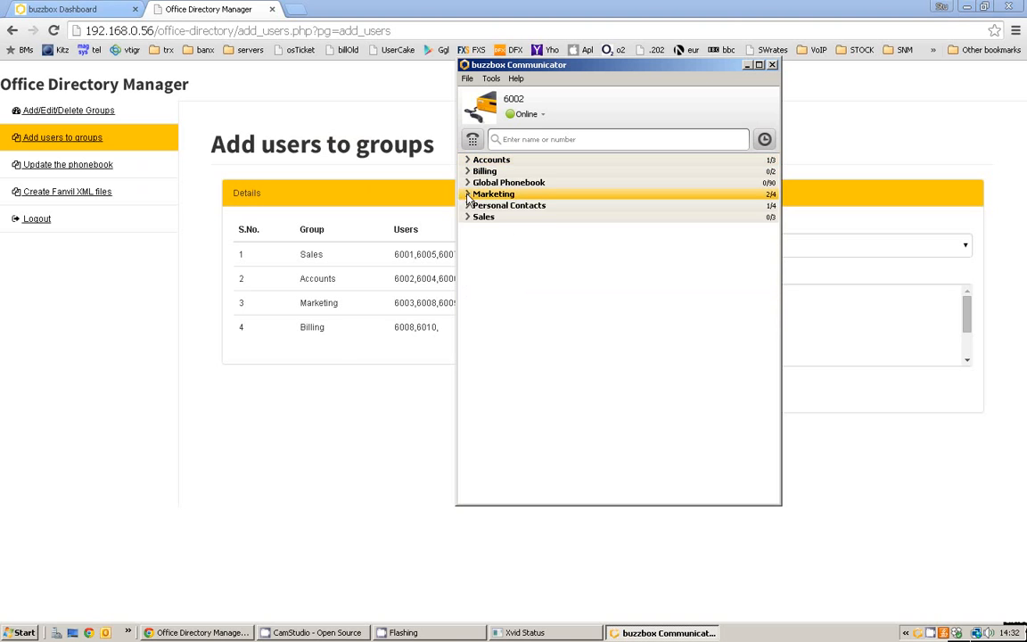
pyautogui.click(467, 171)
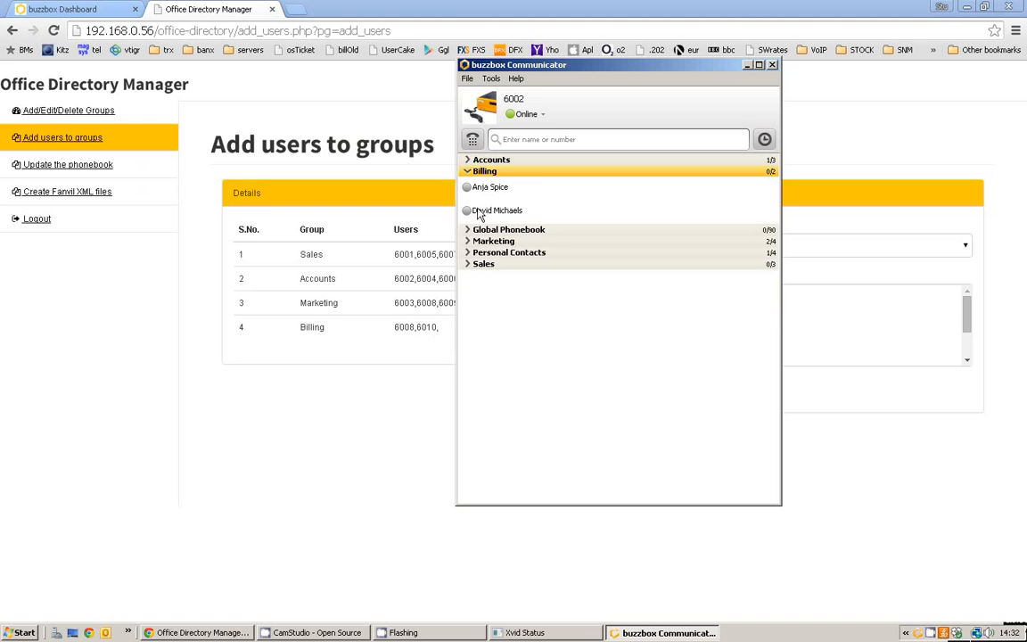
pyautogui.click(473, 172)
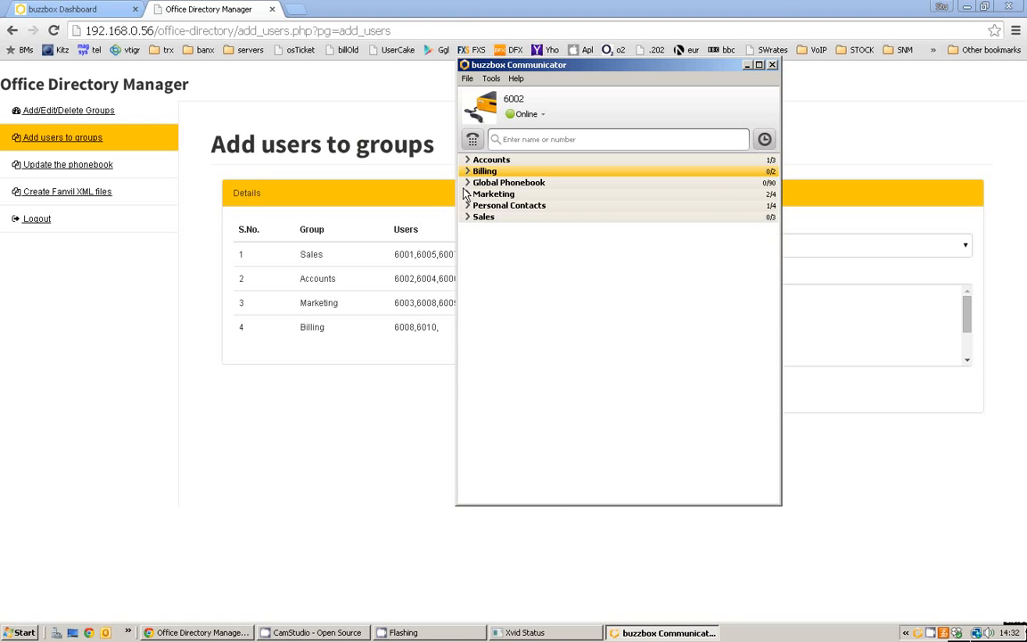
# Expand the Global Phonebook group, look through its contacts, and collapse it again
pyautogui.click(467, 183)
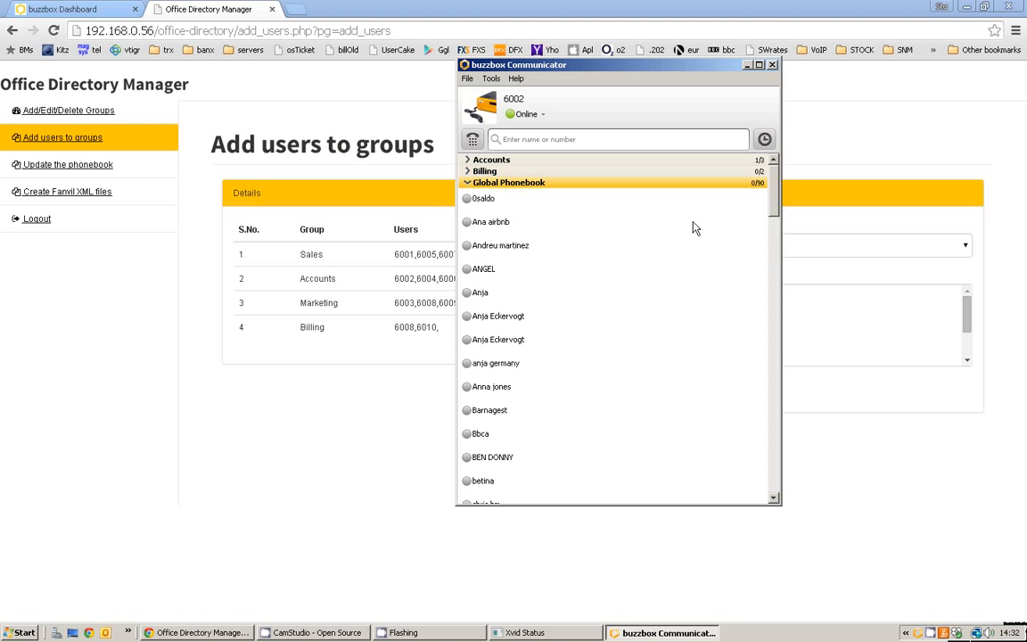
pyautogui.scroll(-3, 773, 212)
pyautogui.moveTo(774, 213); pyautogui.dragTo(711, 177)
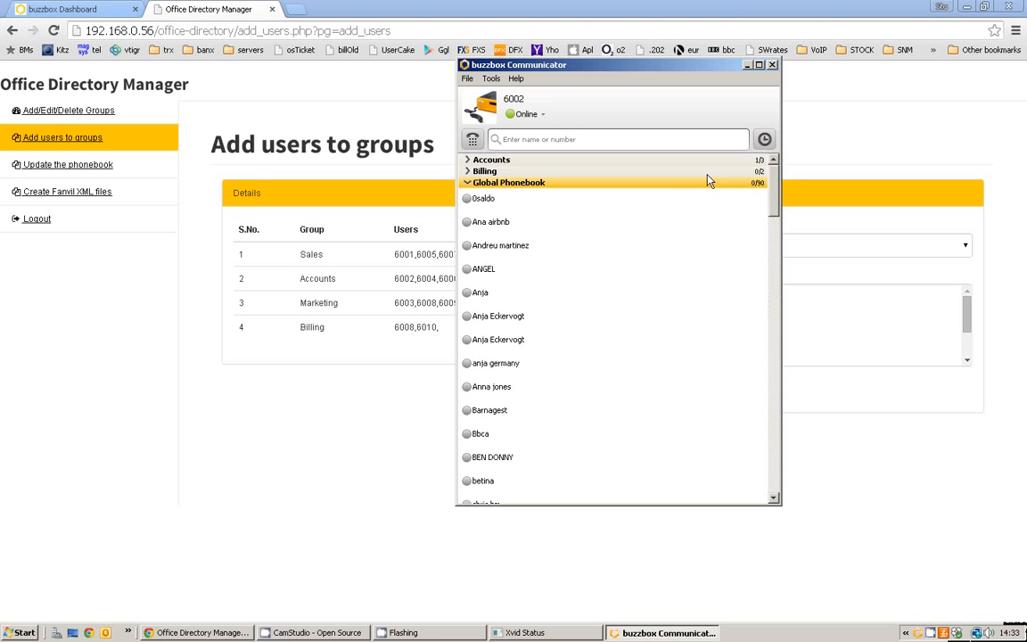
pyautogui.click(471, 182)
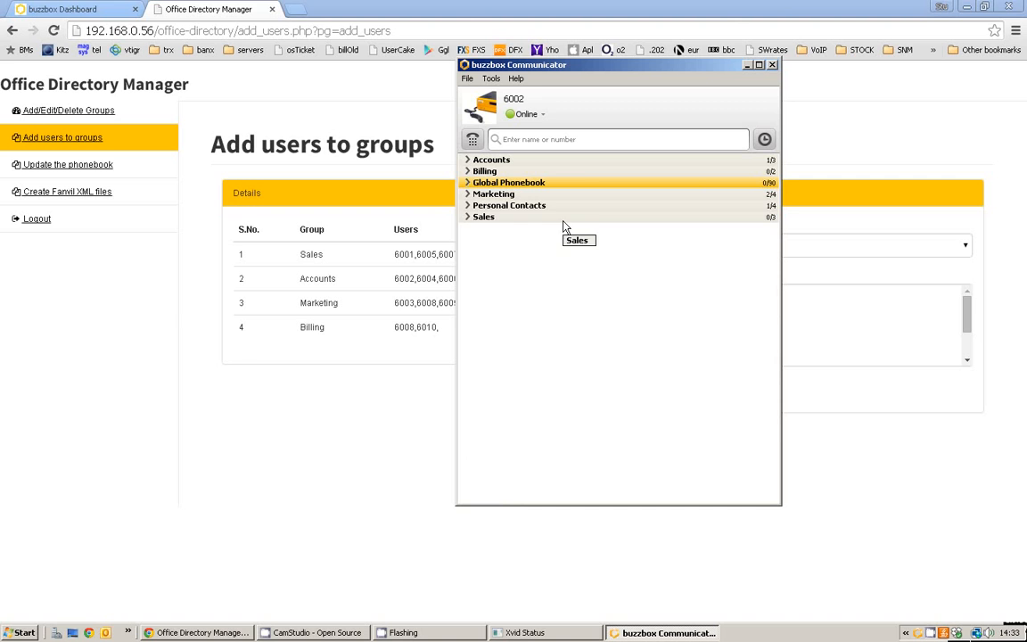
# Expand the Billing and Accounts groups, place a voice call to the first Accounts contact, and end the call
pyautogui.click(469, 171)
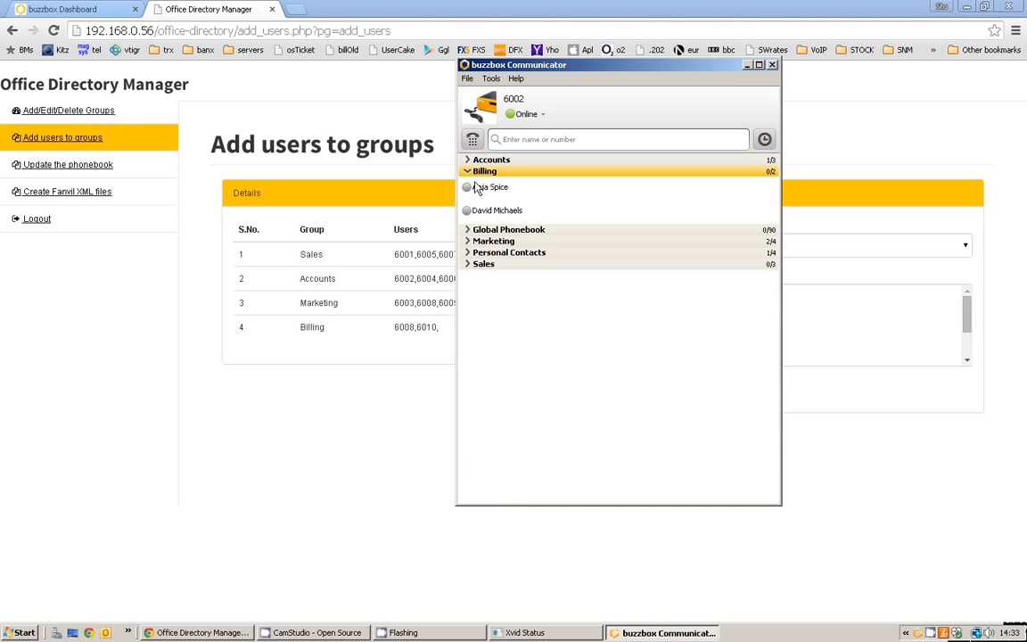
pyautogui.click(469, 161)
pyautogui.click(486, 175)
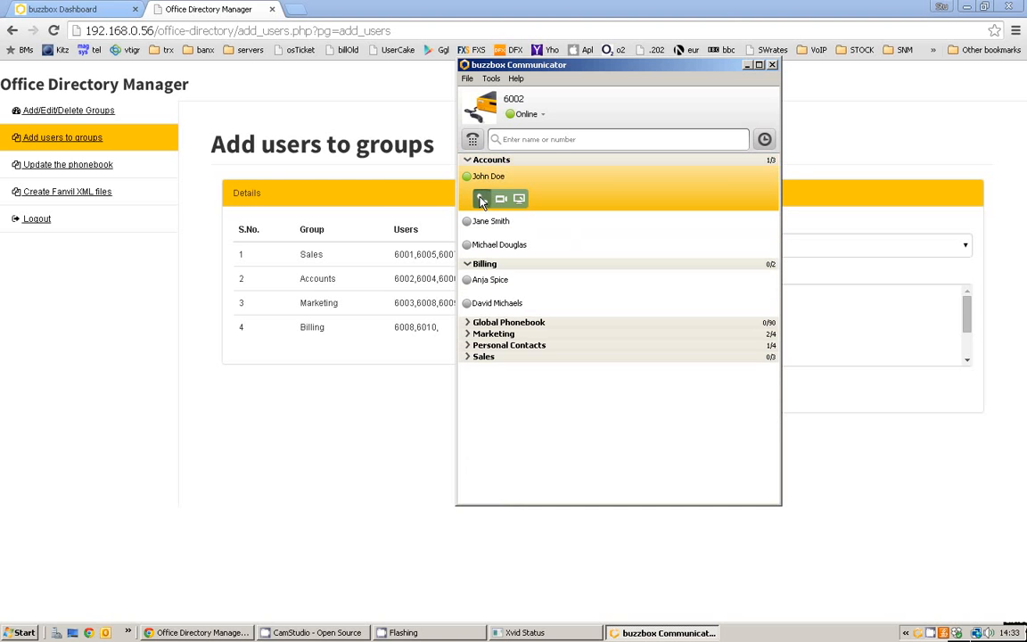
pyautogui.click(481, 198)
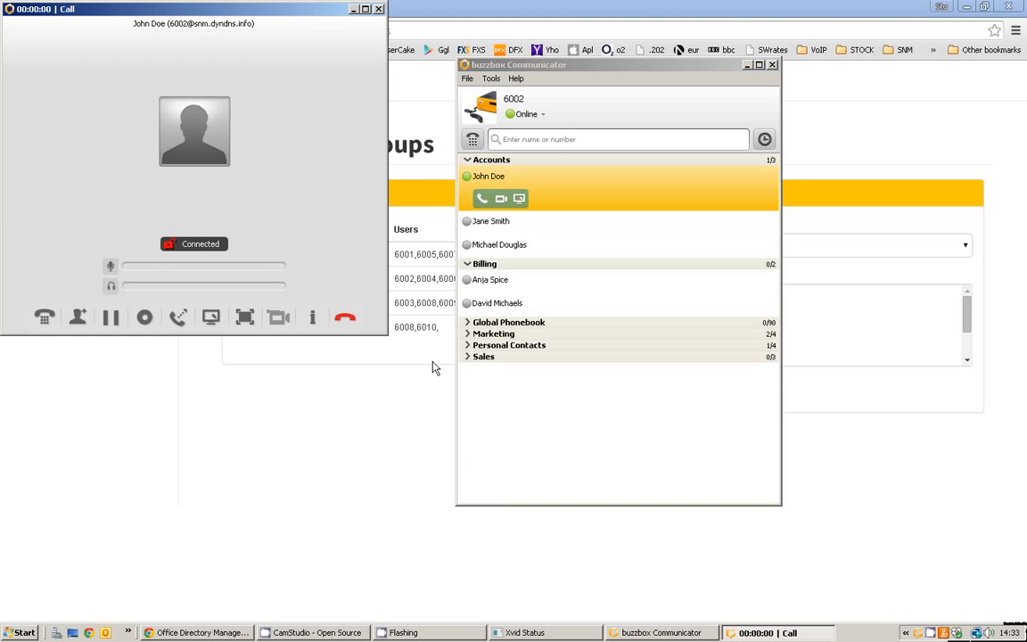
pyautogui.click(344, 321)
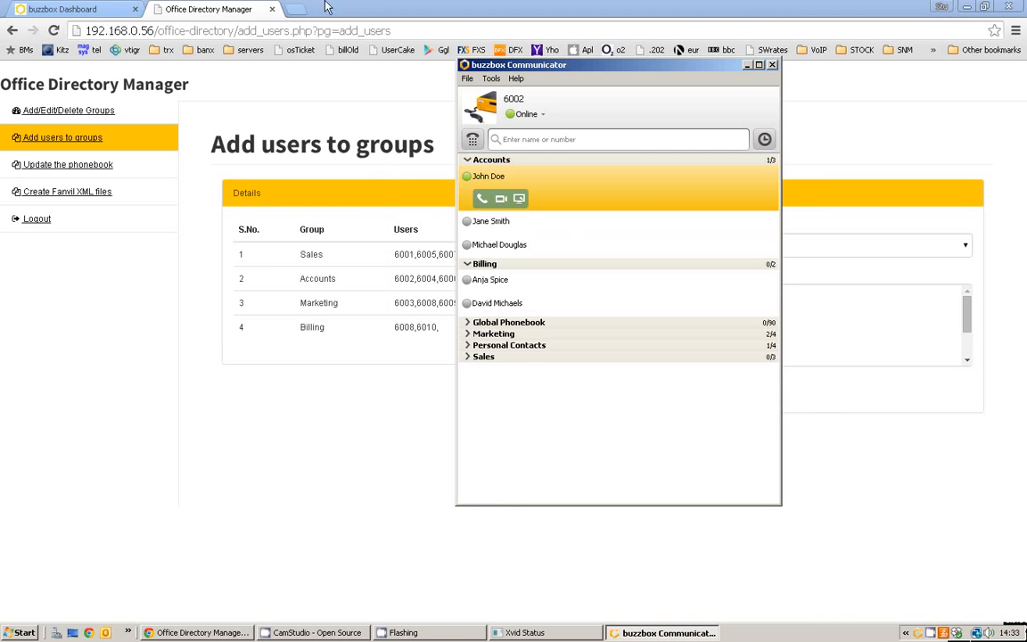